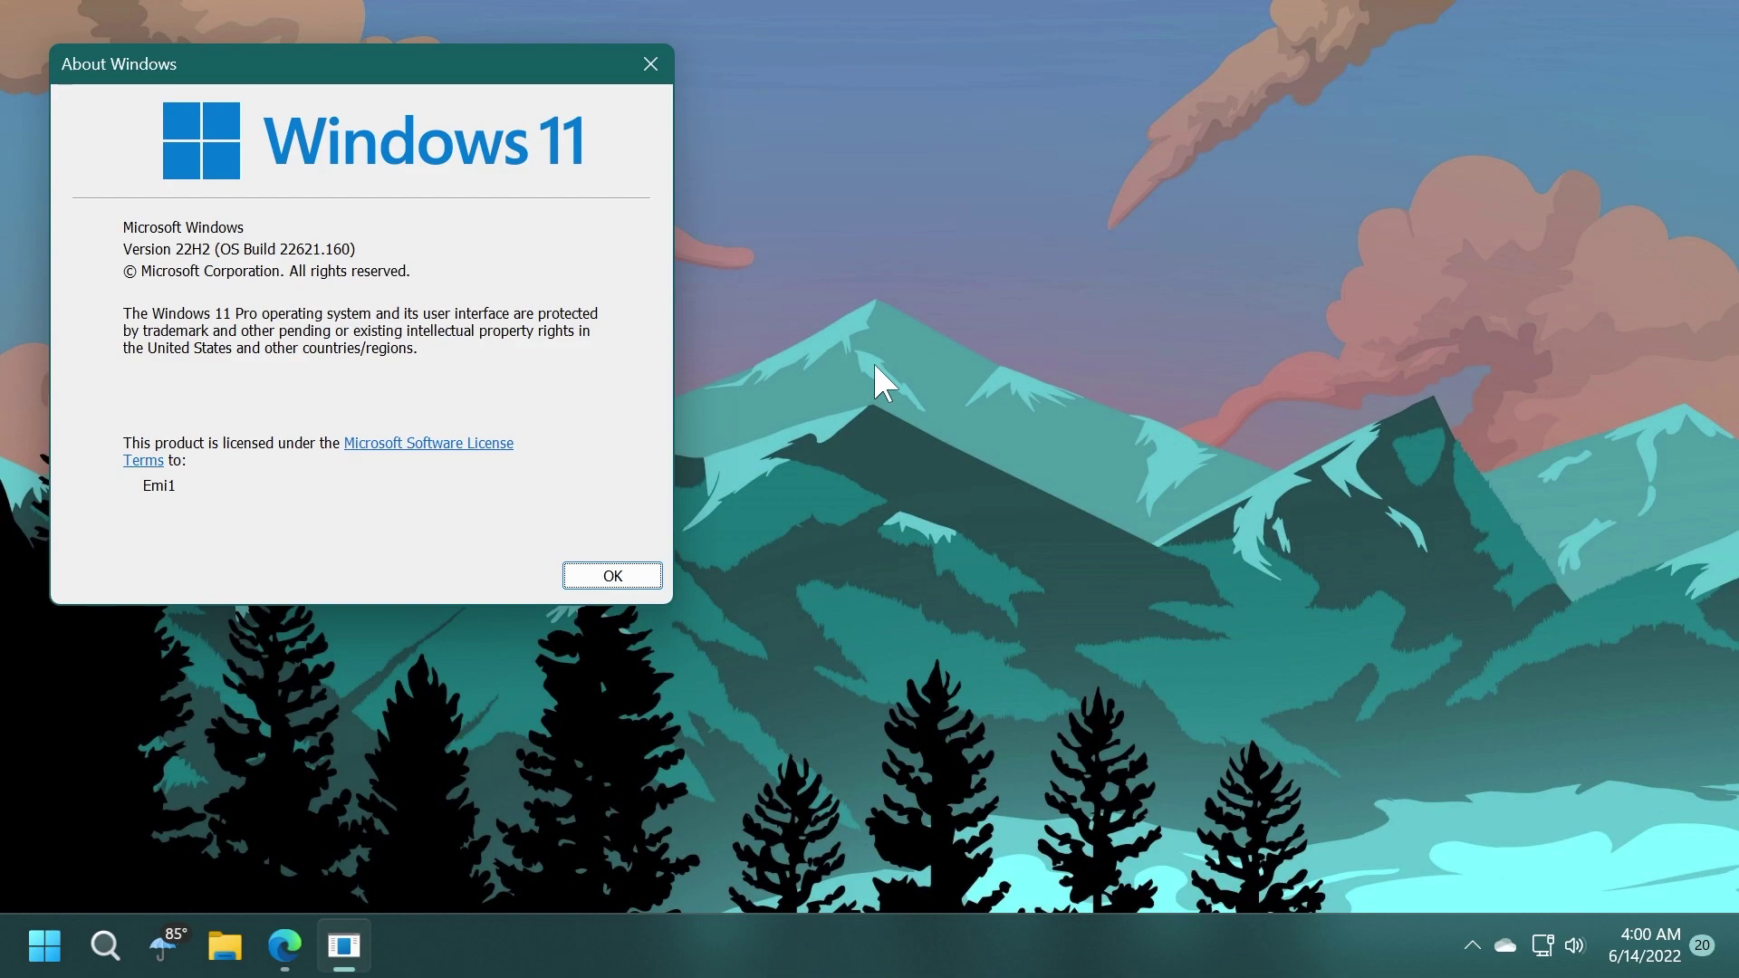
# - Dismiss About Windows, reach Settings by searching 'update', and run Check for updates on Windows Update
pyautogui.press('Return')
pyautogui.press('super+s')
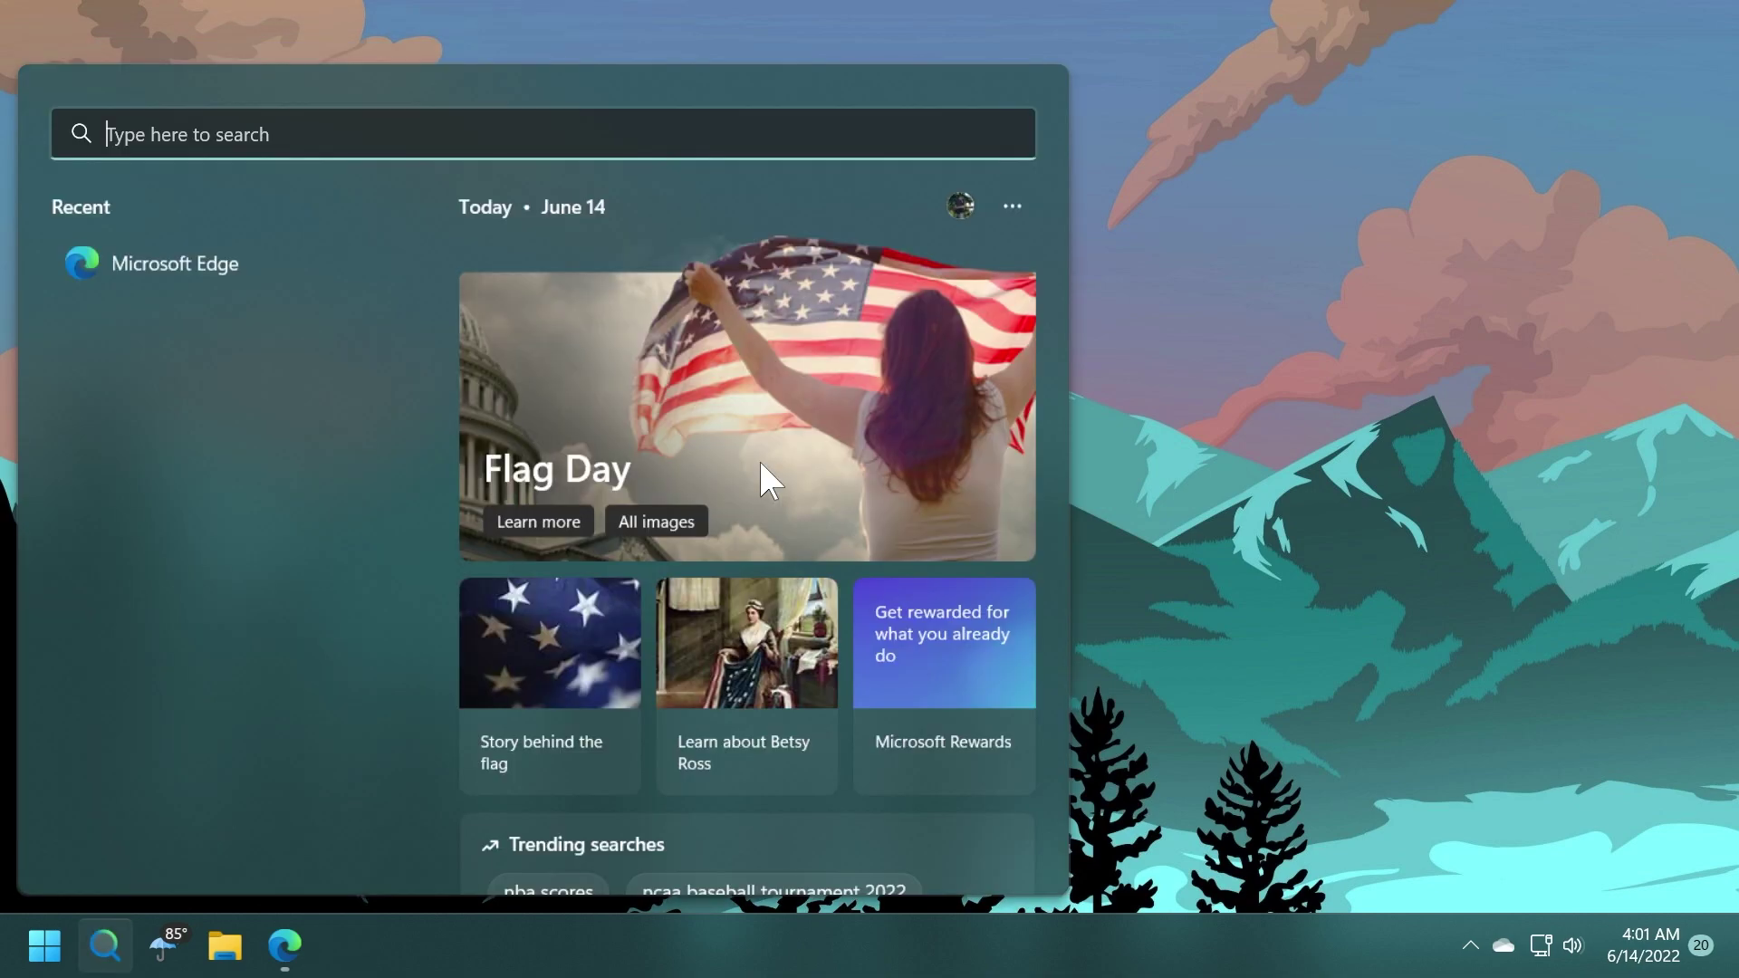
pyautogui.write('update')
pyautogui.press('Return')
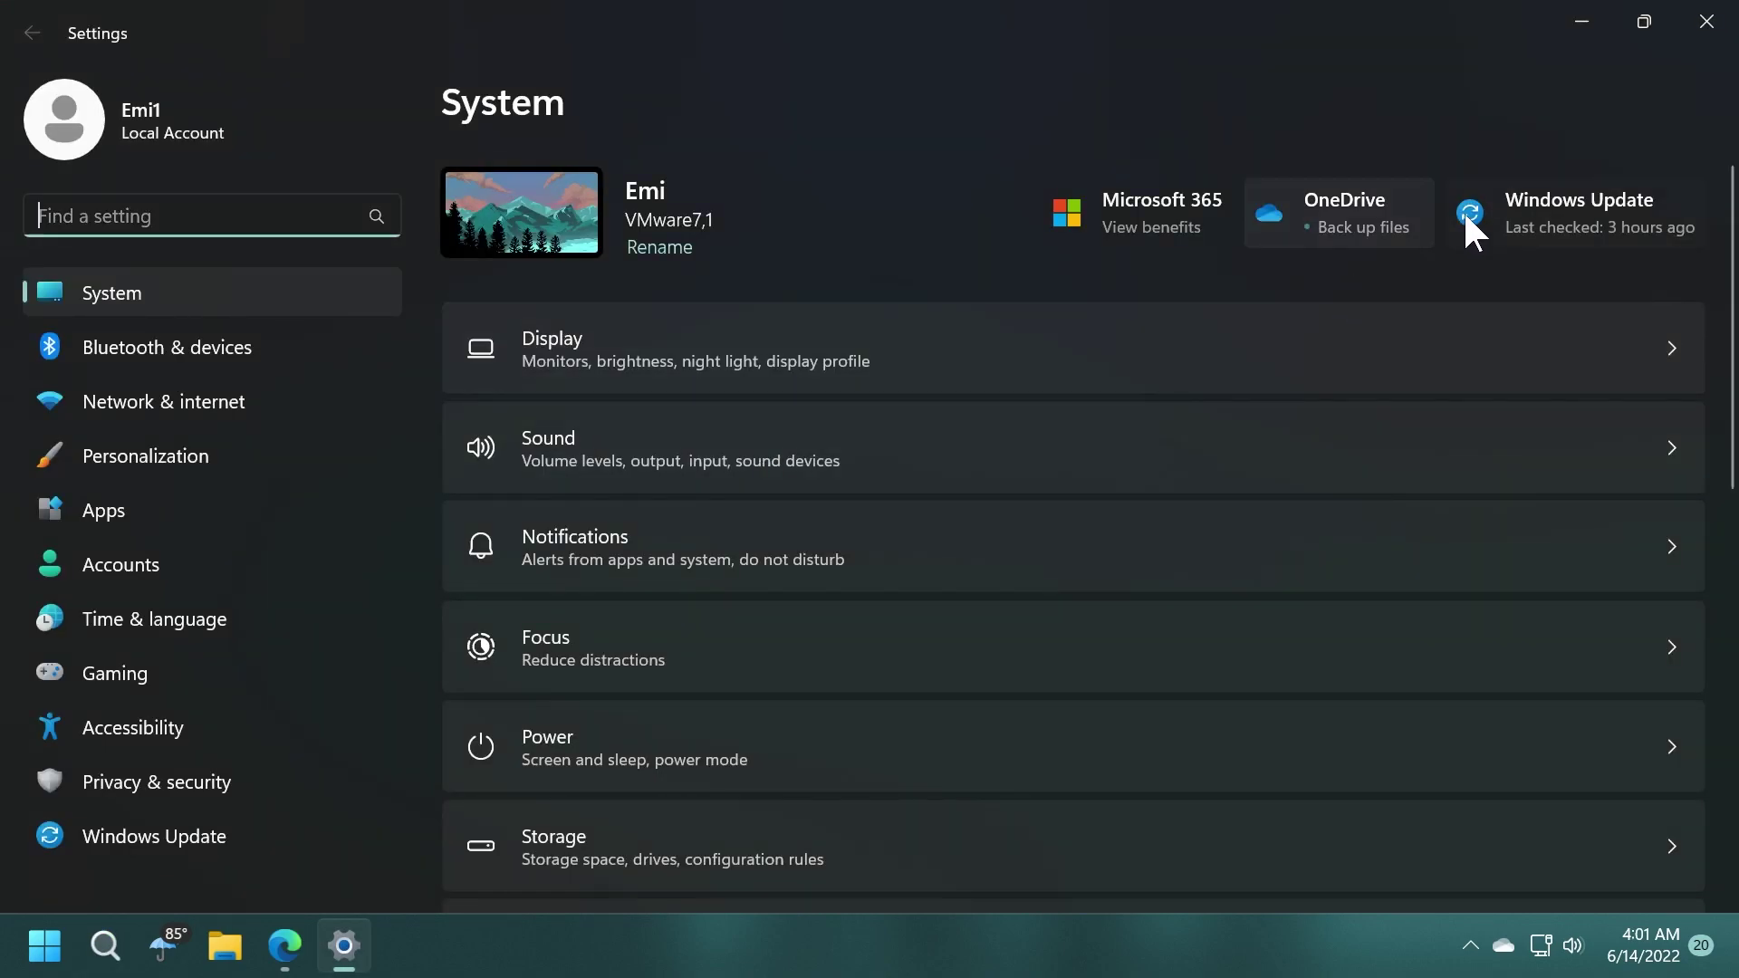
pyautogui.click(1465, 215)
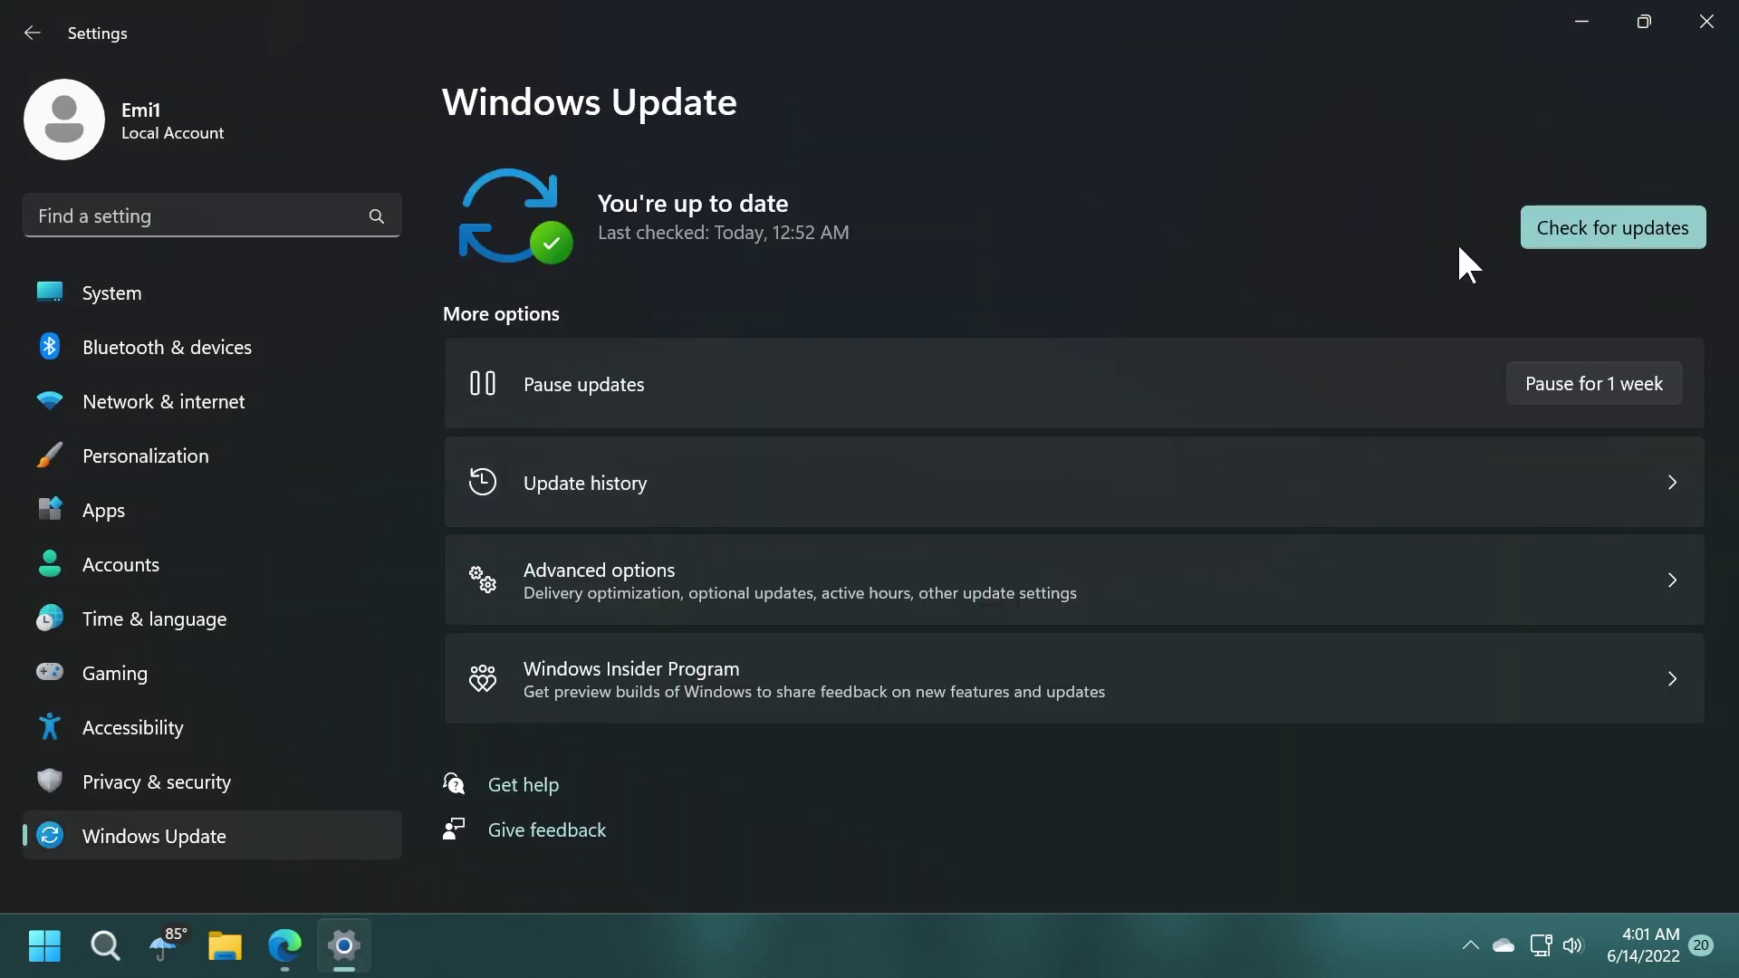
pyautogui.click(1539, 229)
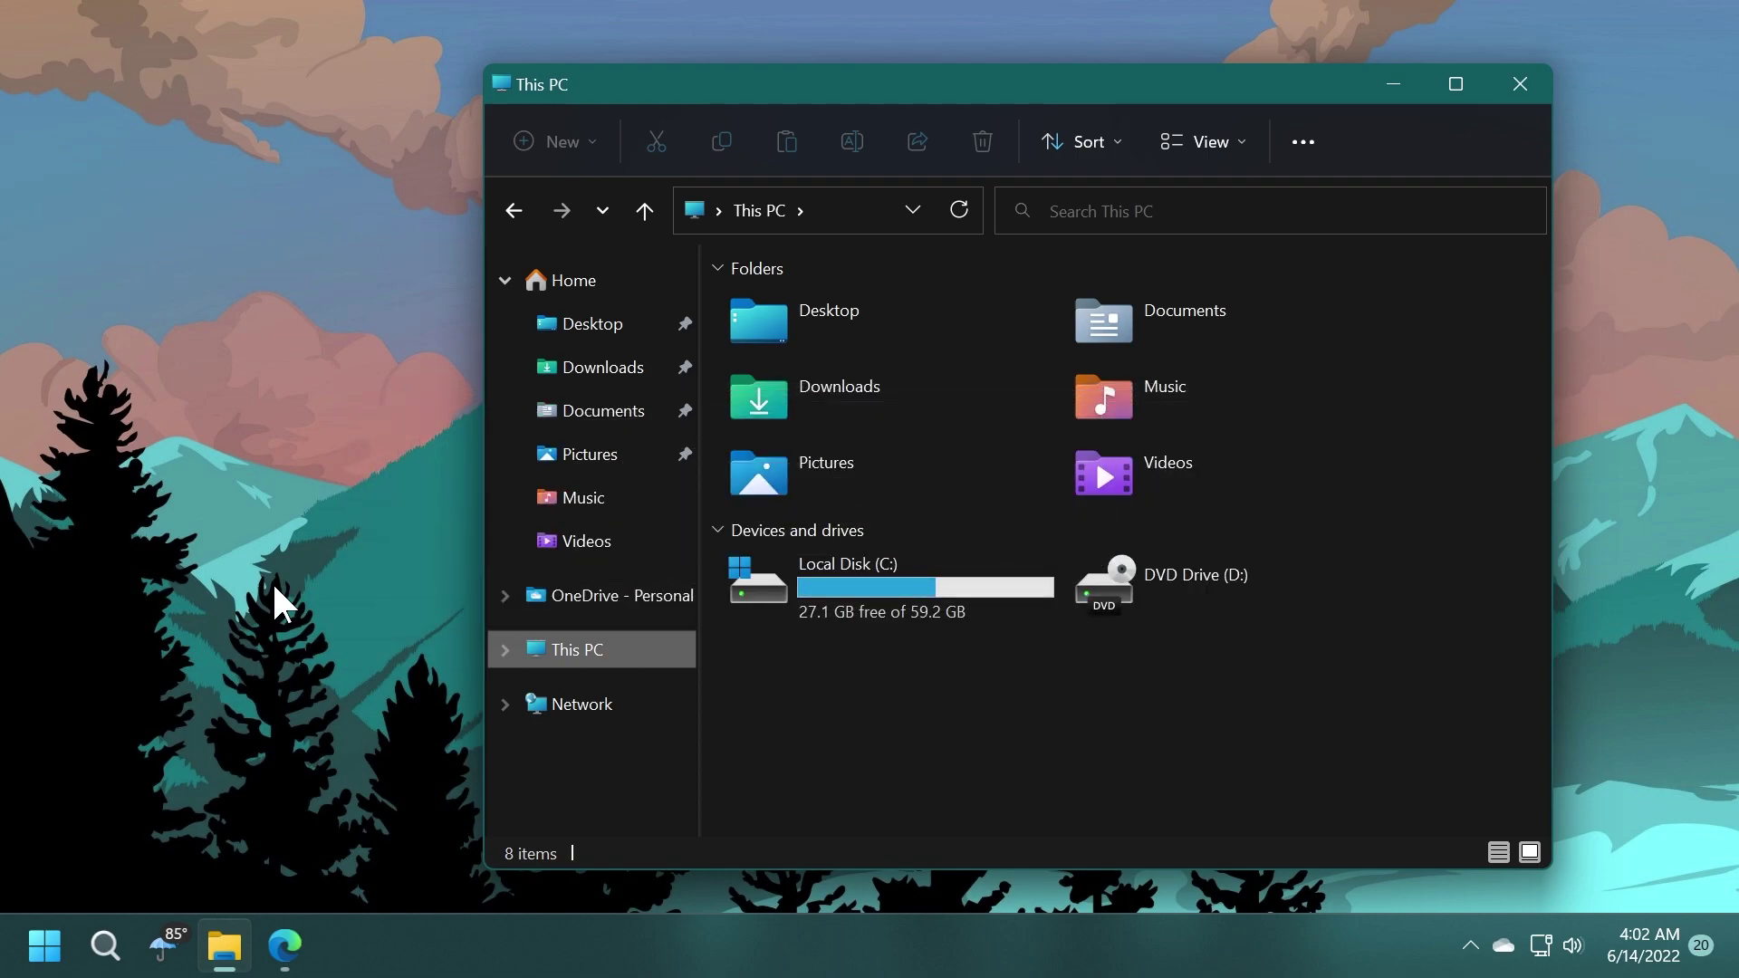
# - Nudge the This PC window slightly left, then close it with Alt+F4
pyautogui.moveTo(902, 77); pyautogui.dragTo(844, 71)
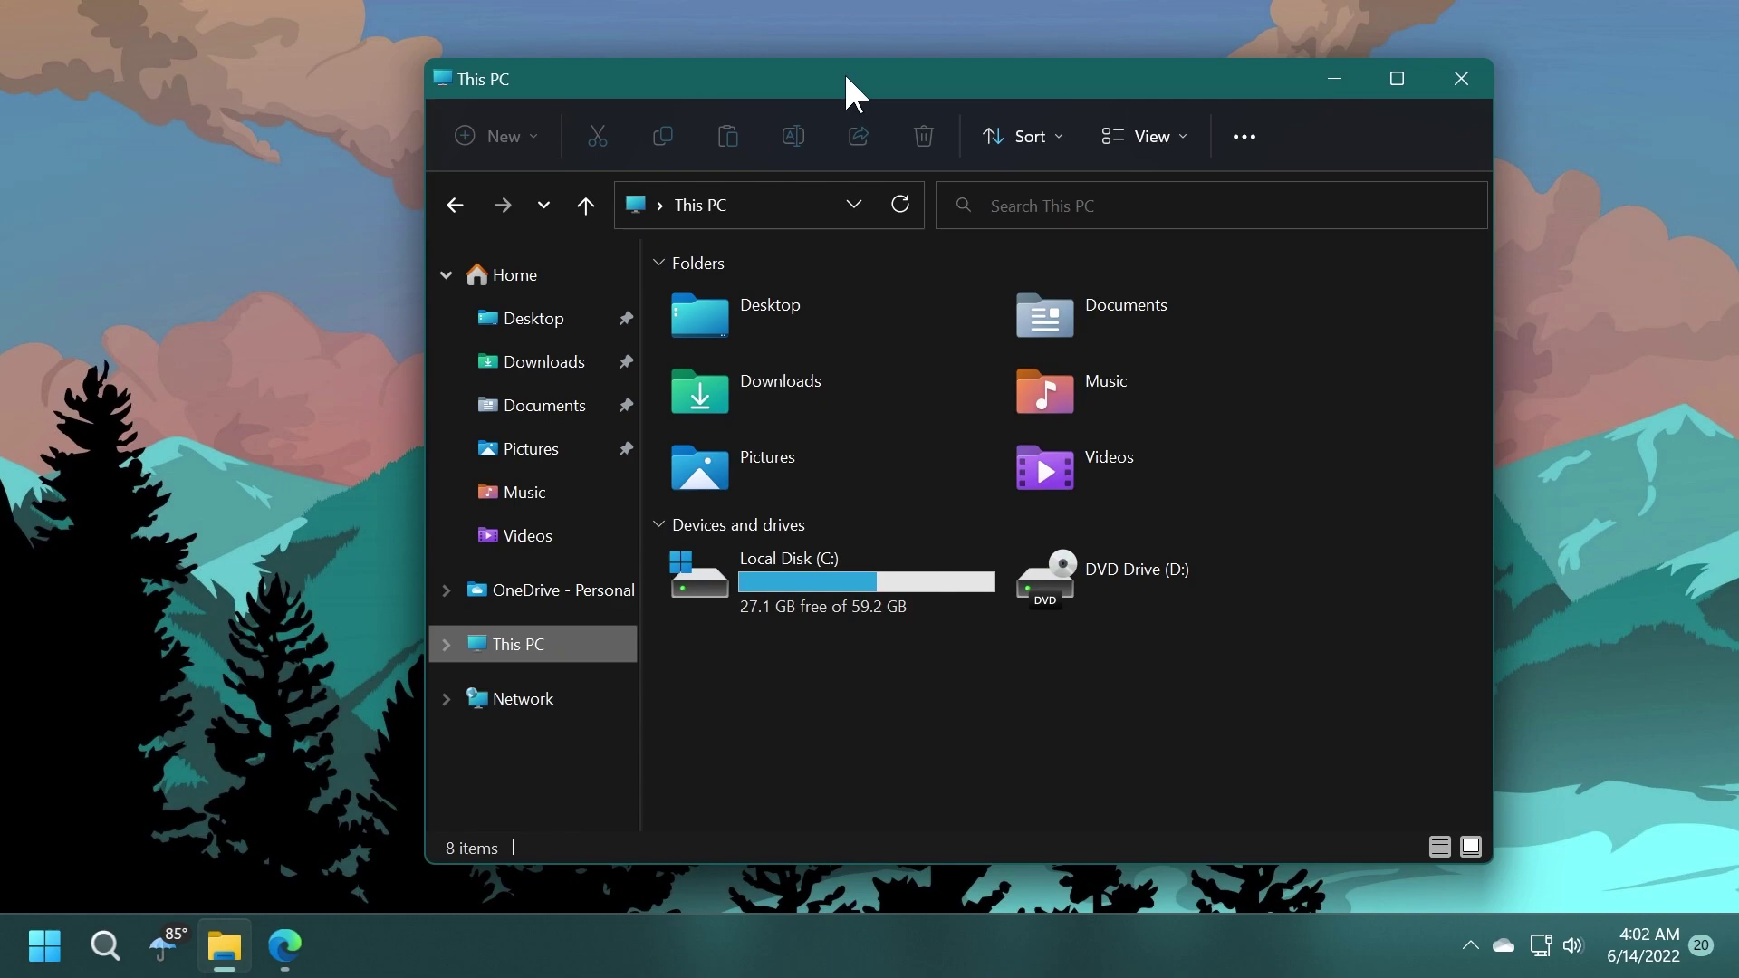
pyautogui.hotkey('alt', 'F4')
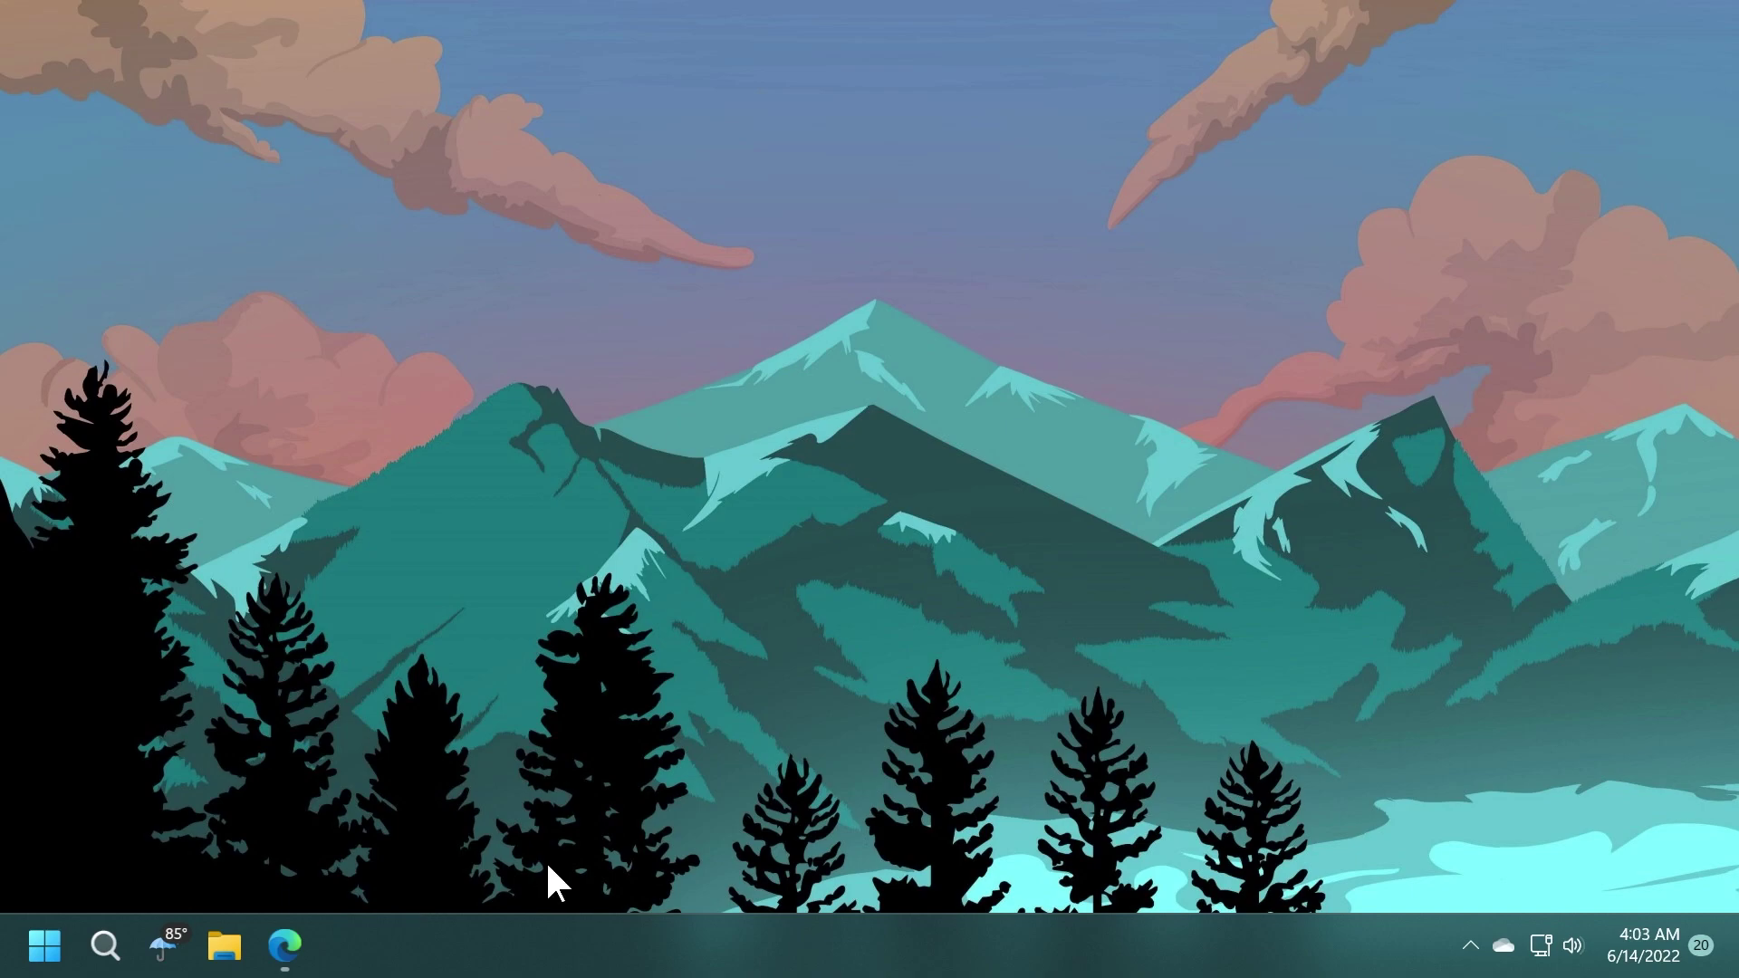
# - Bring up the ViveTool releases page in Edge and download ViVeTool-v0.2.1.zip from Assets
pyautogui.click(296, 933)
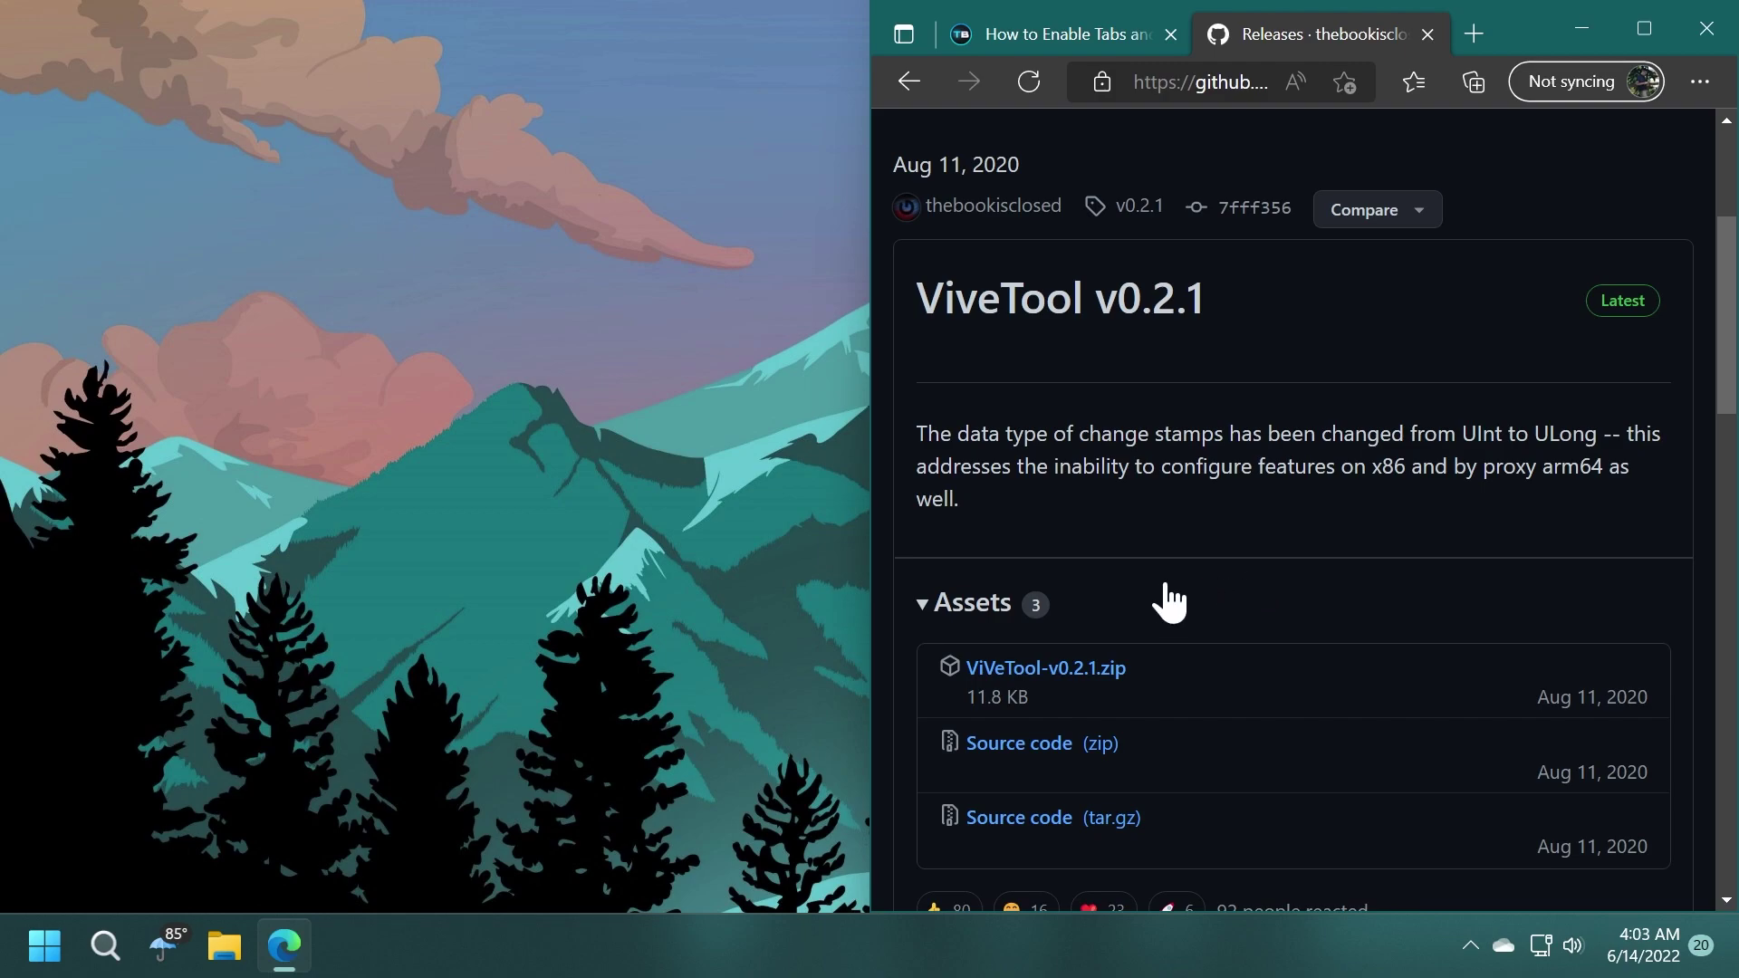
pyautogui.click(1114, 668)
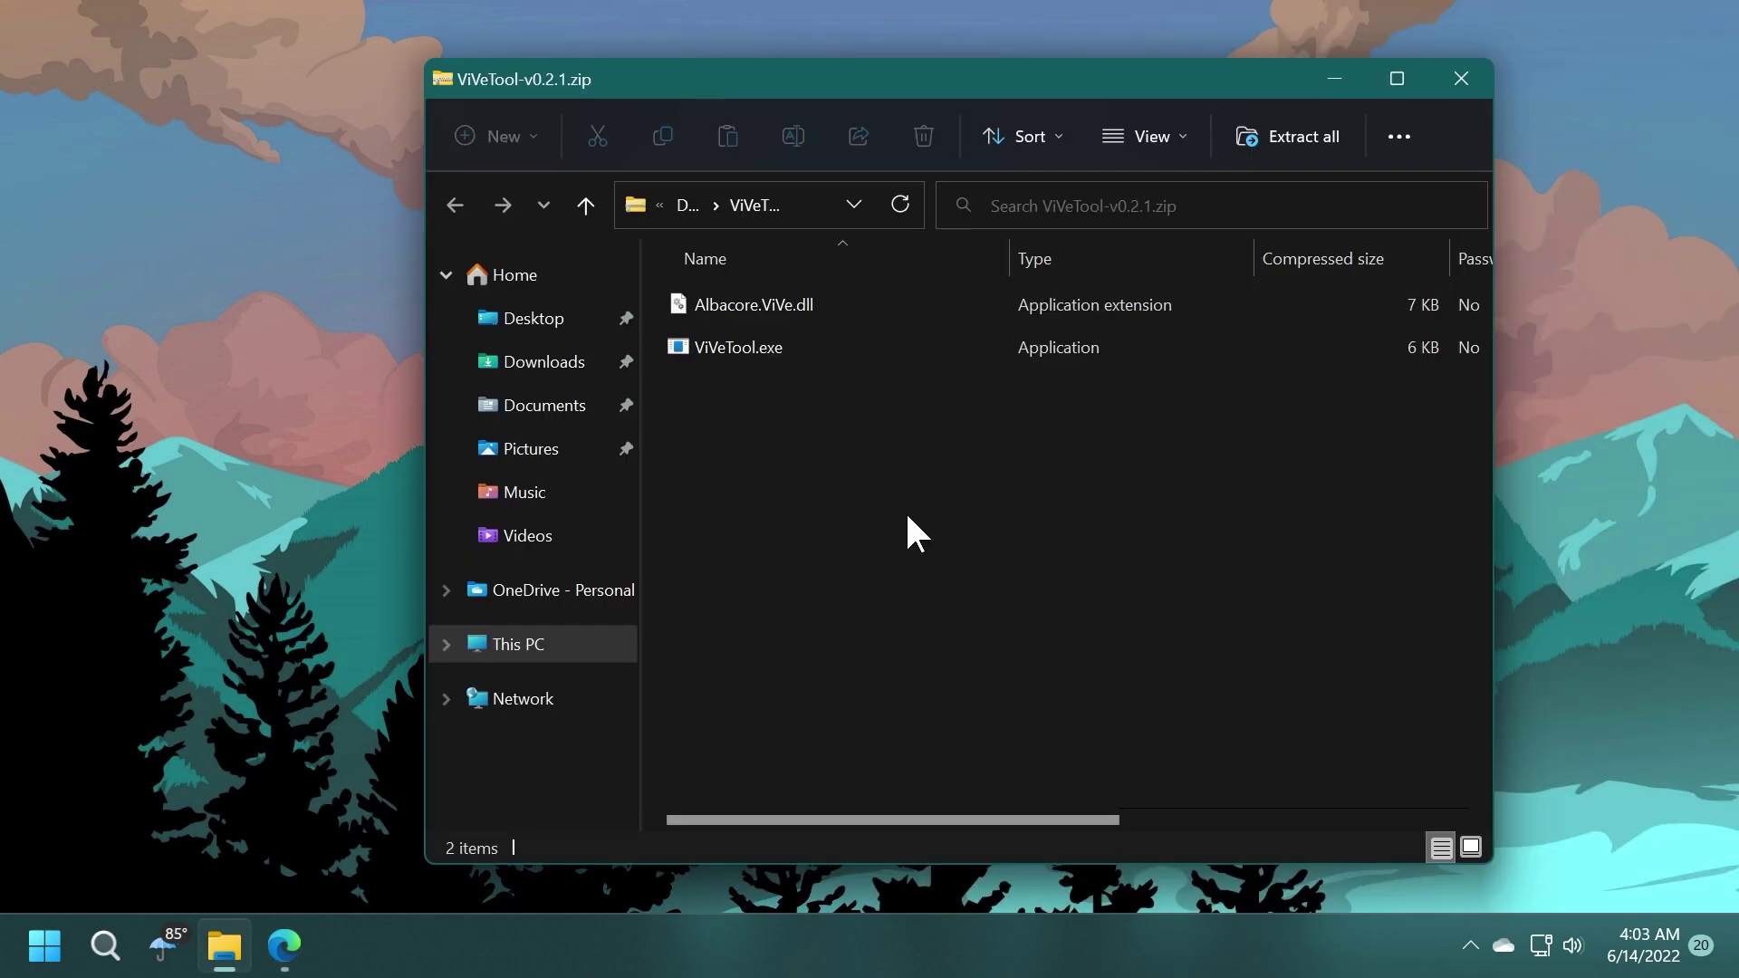
# - Start Extract all and browse to C:\Windows\System32 as the extraction destination
pyautogui.click(1318, 148)
pyautogui.click(1155, 352)
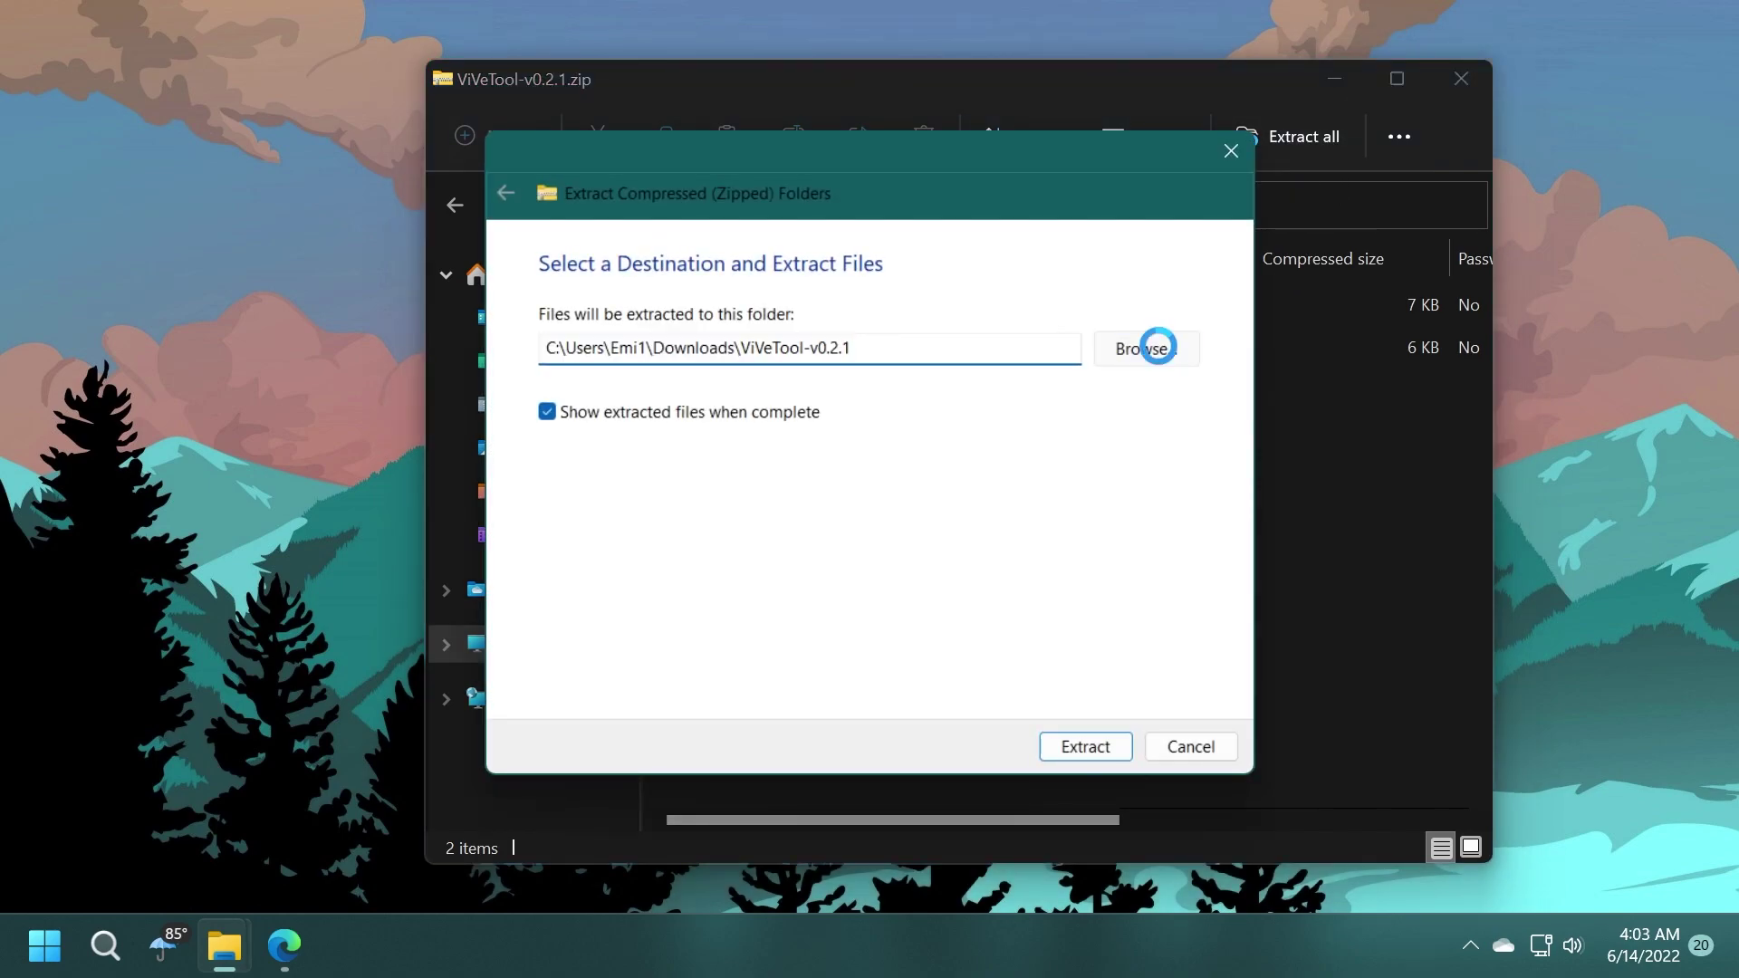
pyautogui.click(593, 651)
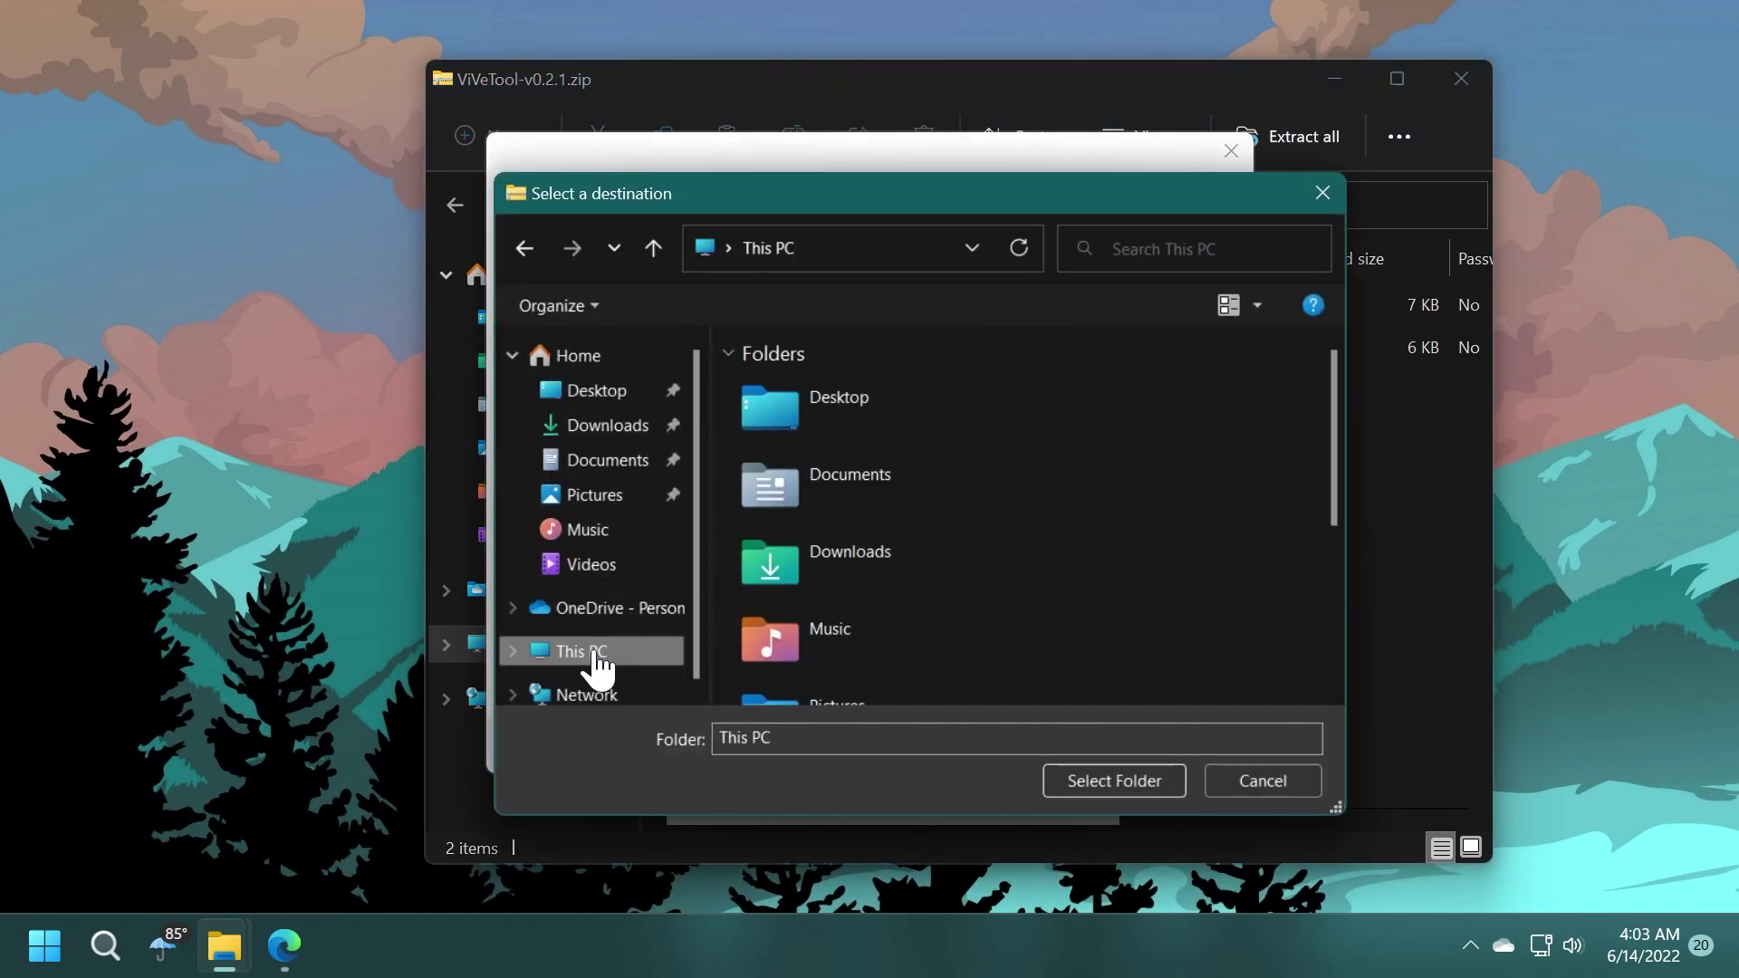
pyautogui.scroll(-3, 855, 578)
pyautogui.doubleClick(855, 578)
pyautogui.doubleClick(829, 564)
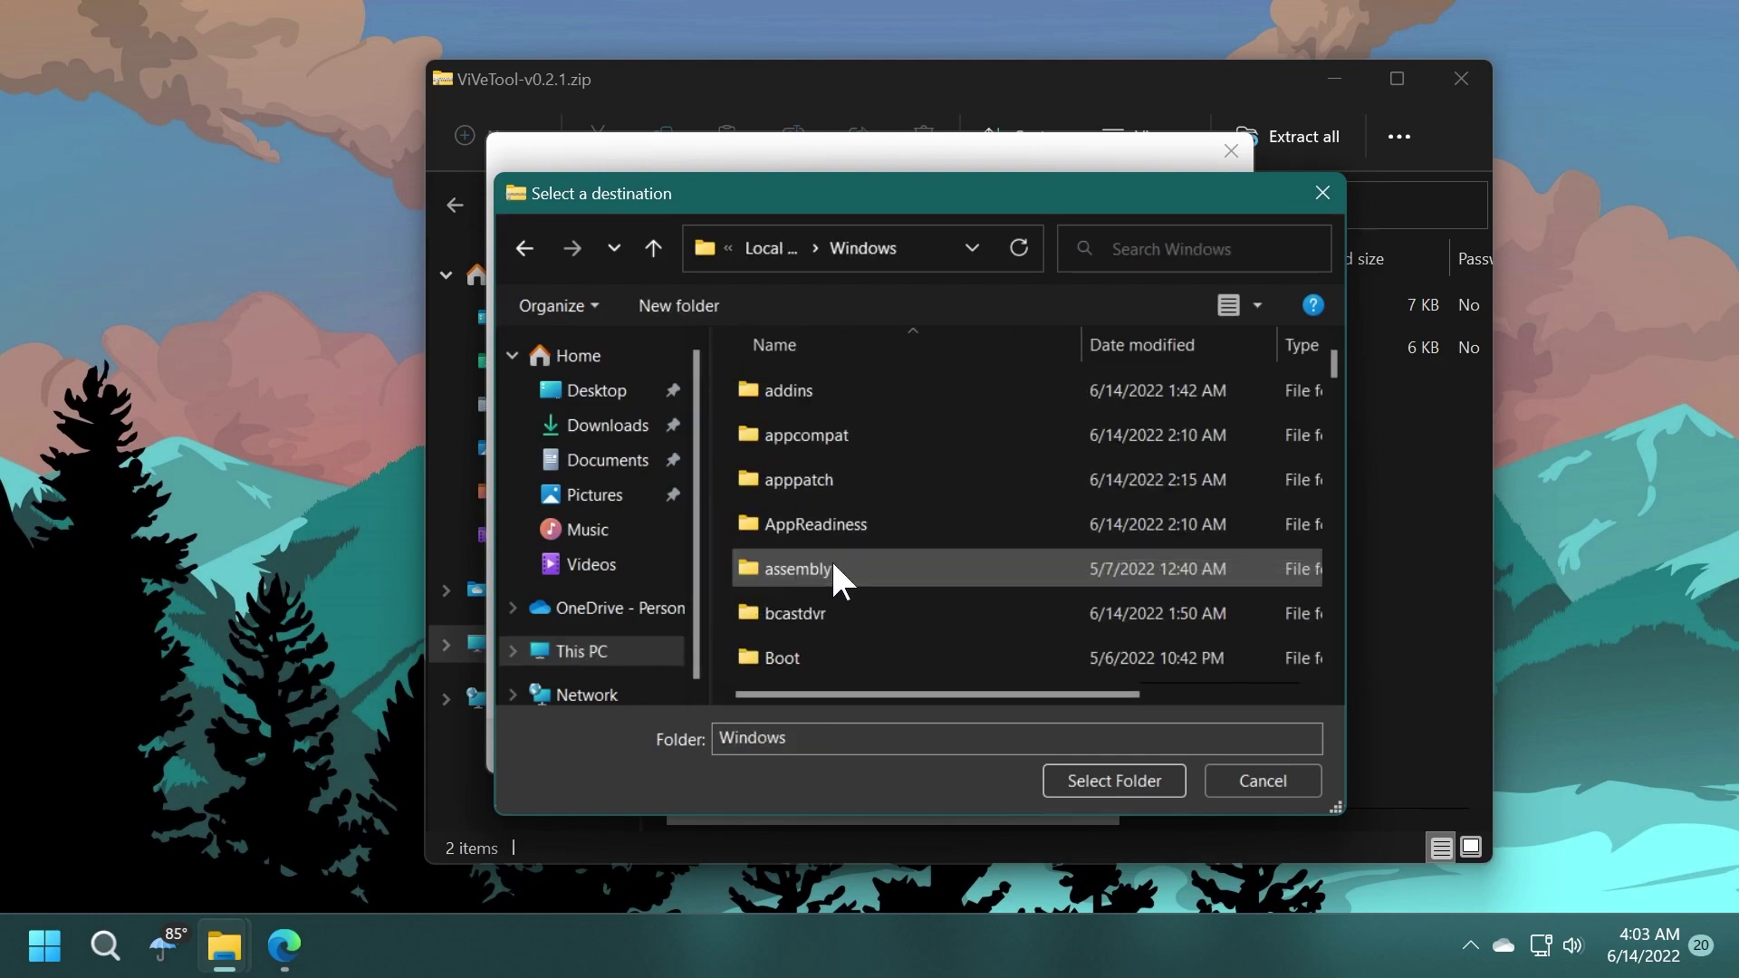
pyautogui.scroll(-15, 830, 558)
pyautogui.scroll(-3, 830, 525)
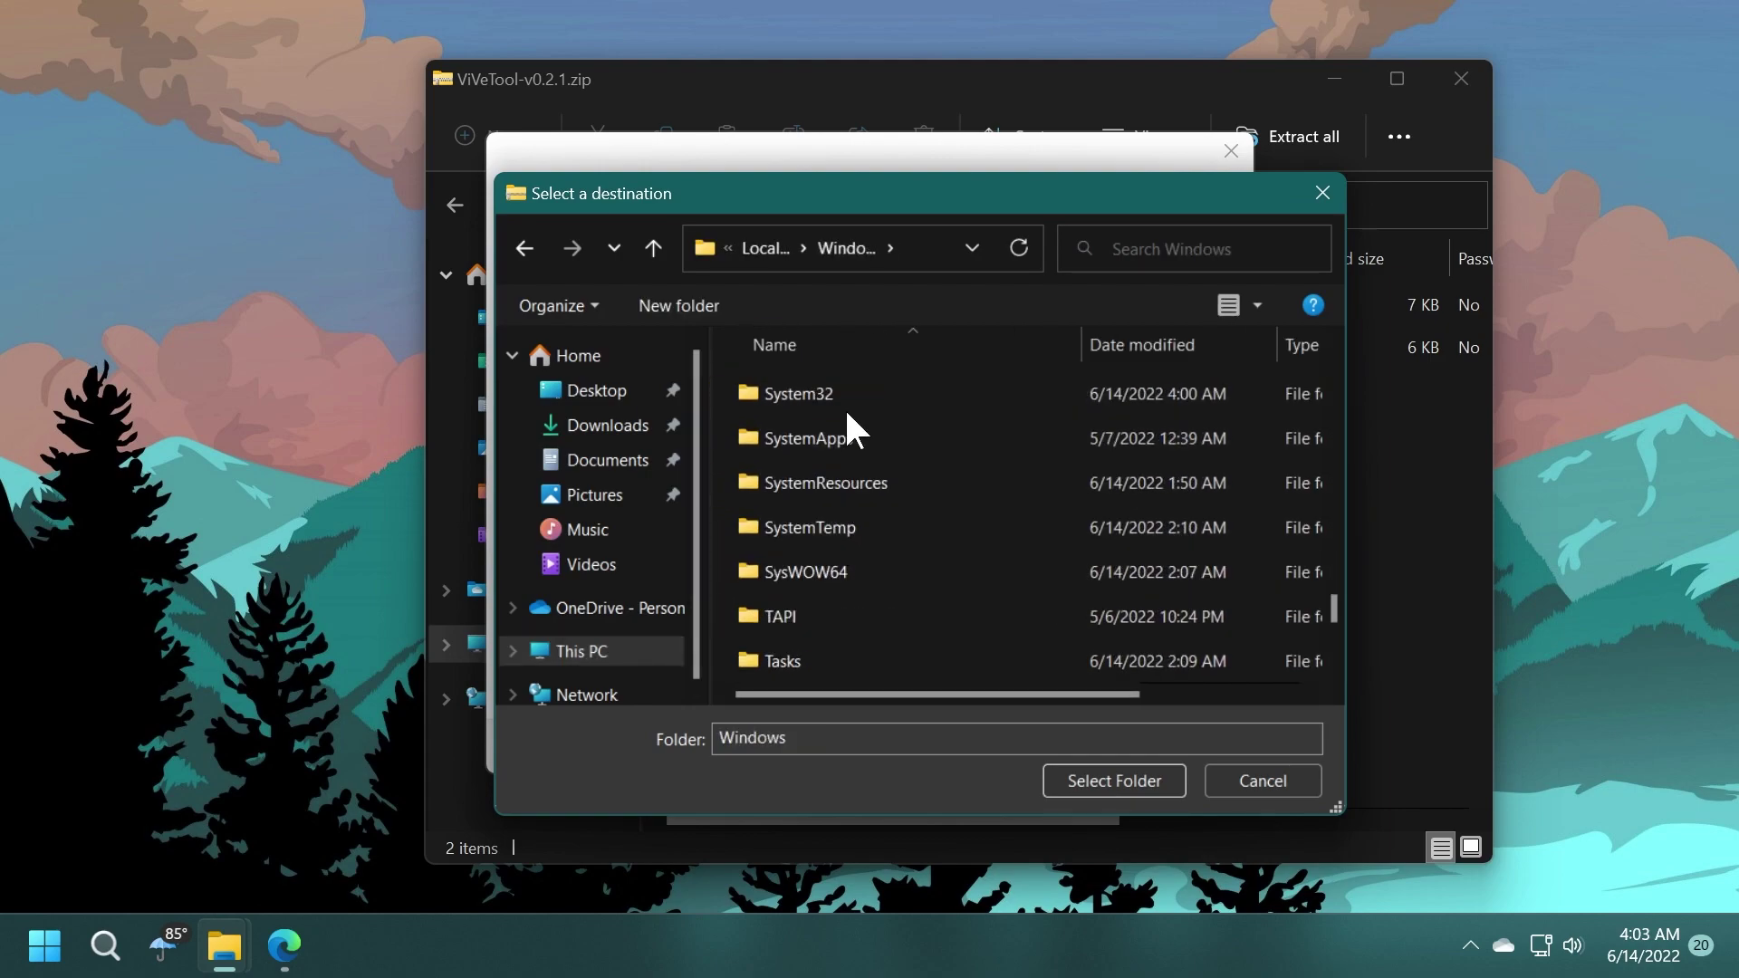
pyautogui.click(844, 396)
# - Confirm System32, extract the files, and grant administrator permission for both copied files
pyautogui.click(1058, 779)
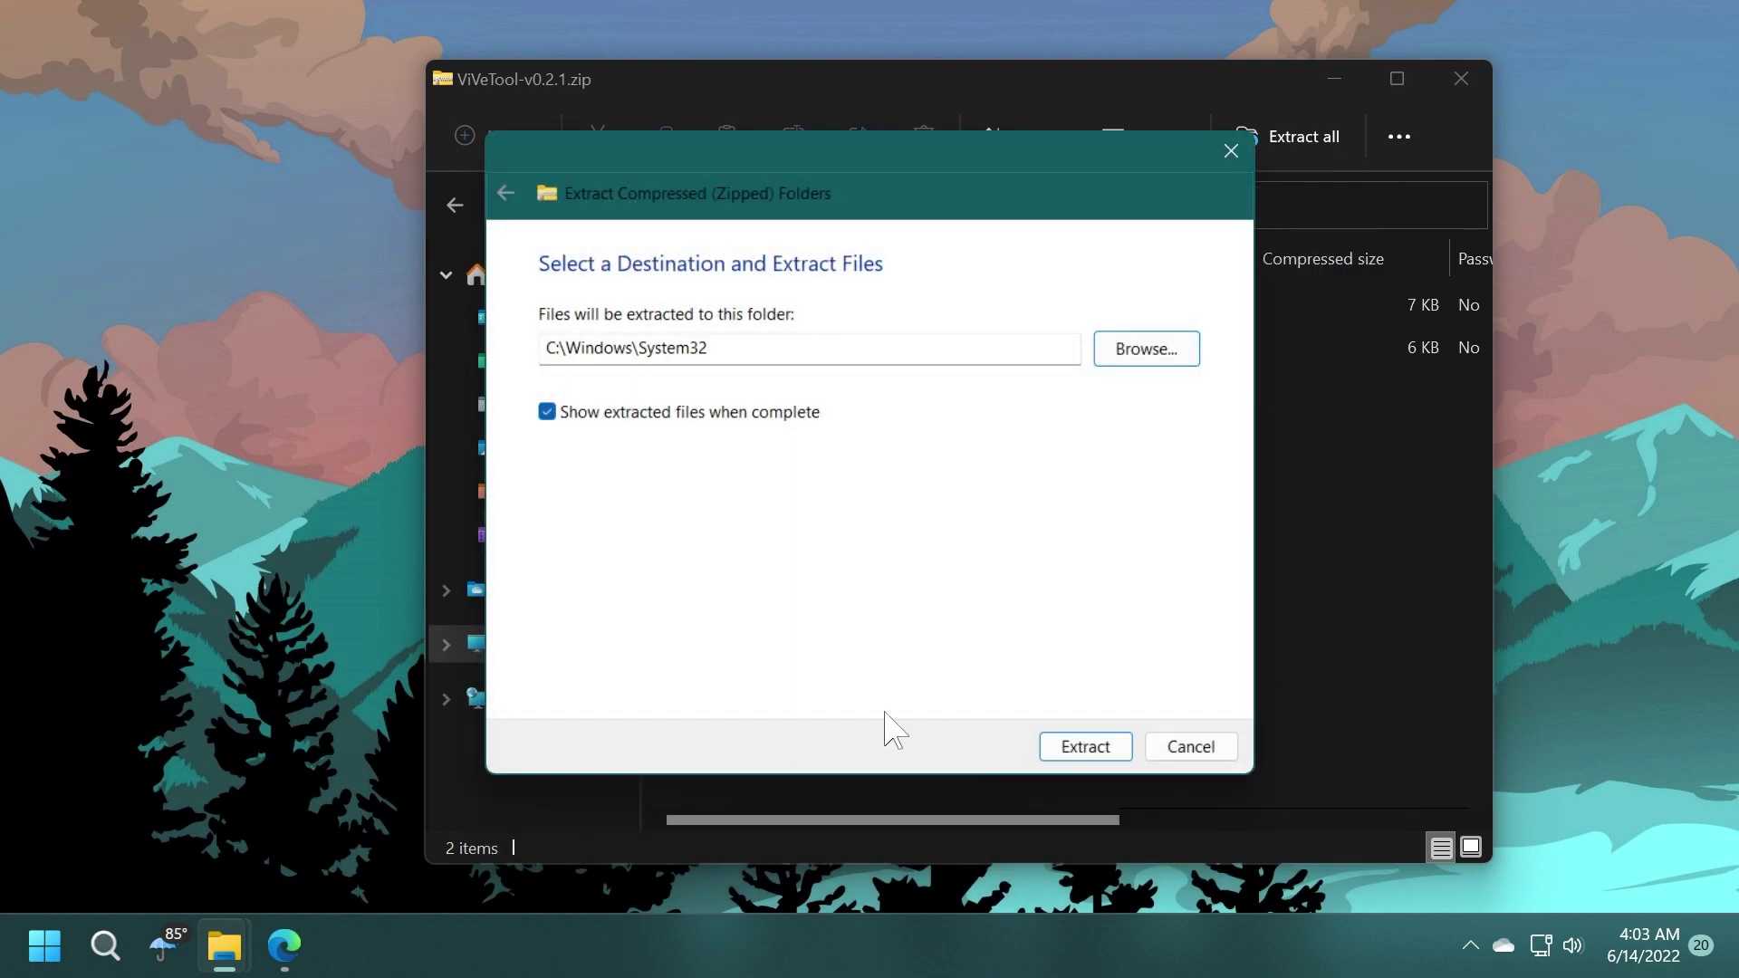
pyautogui.click(1082, 750)
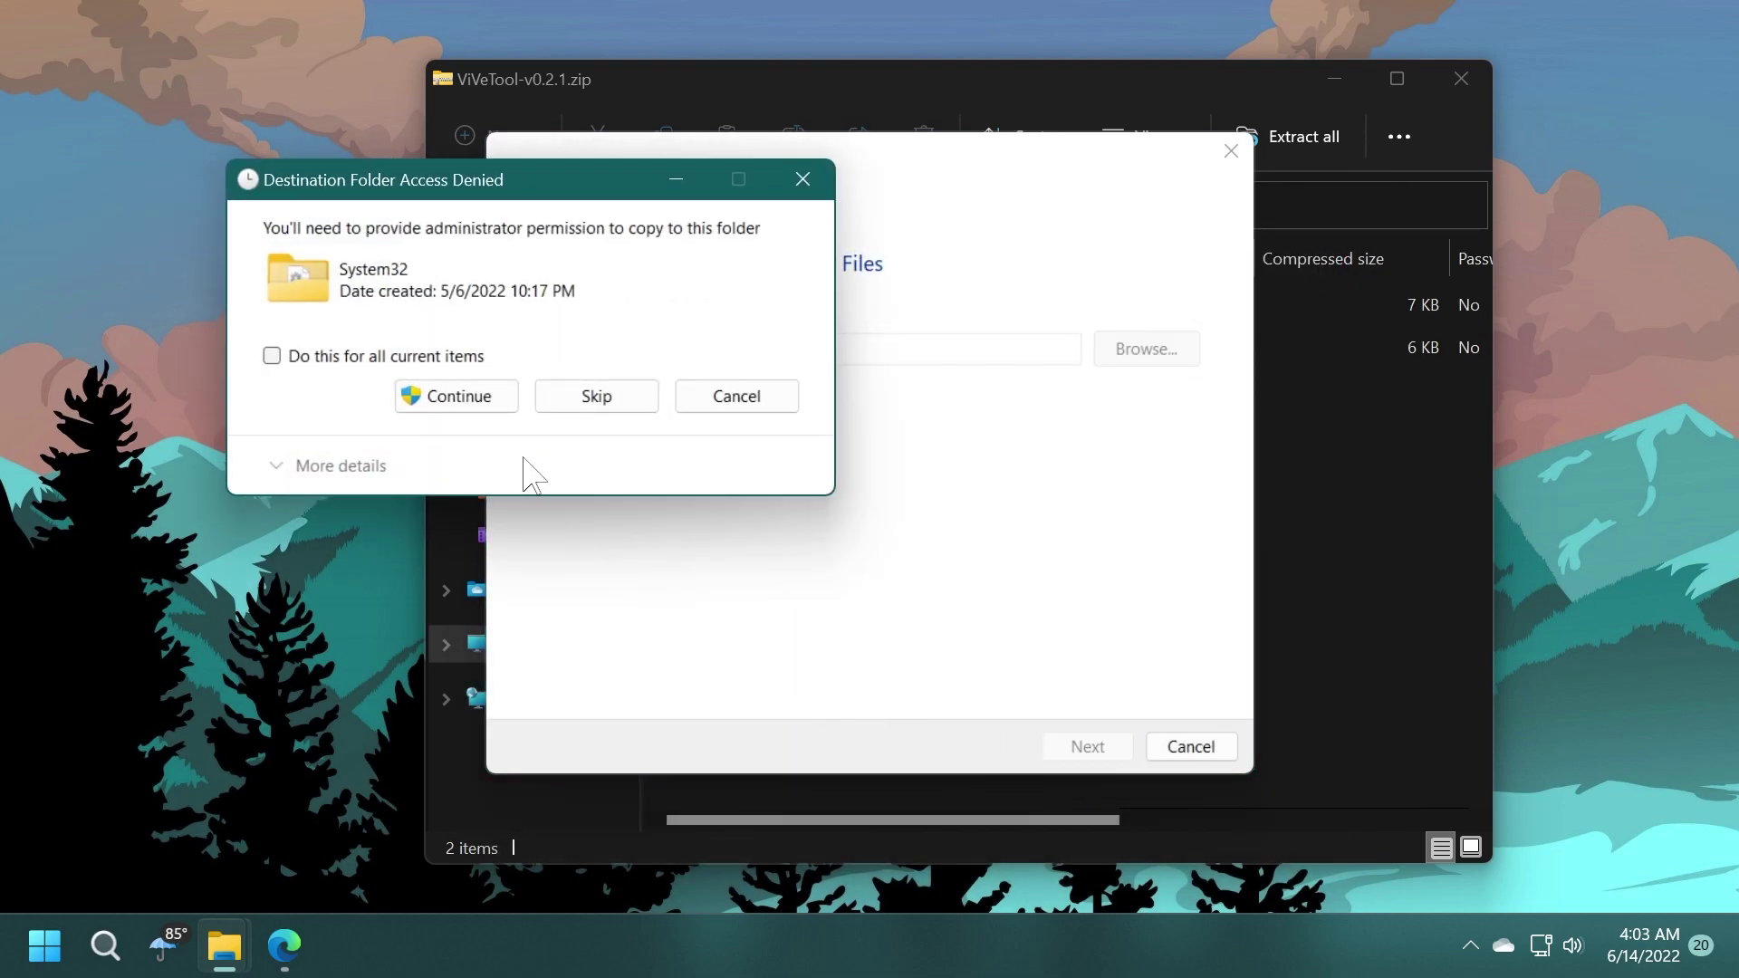
pyautogui.click(493, 398)
pyautogui.click(479, 396)
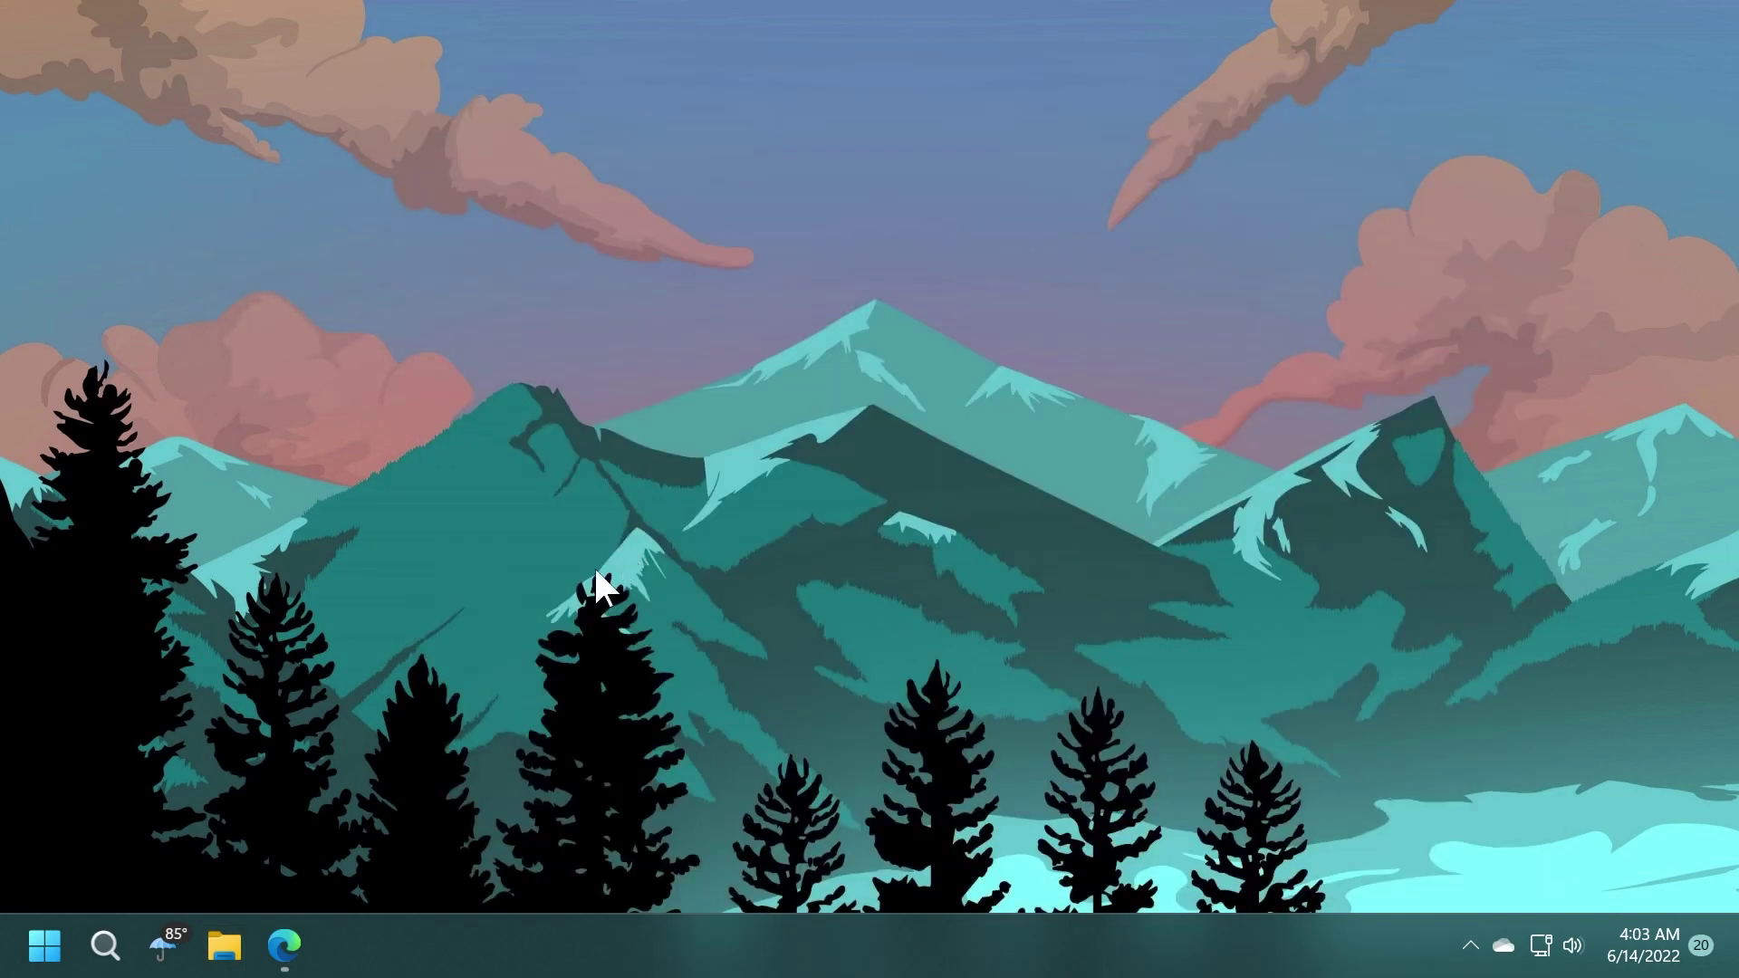
# - Launch Command Prompt as administrator from the 'cmd' search and accept the UAC prompt
pyautogui.click(111, 934)
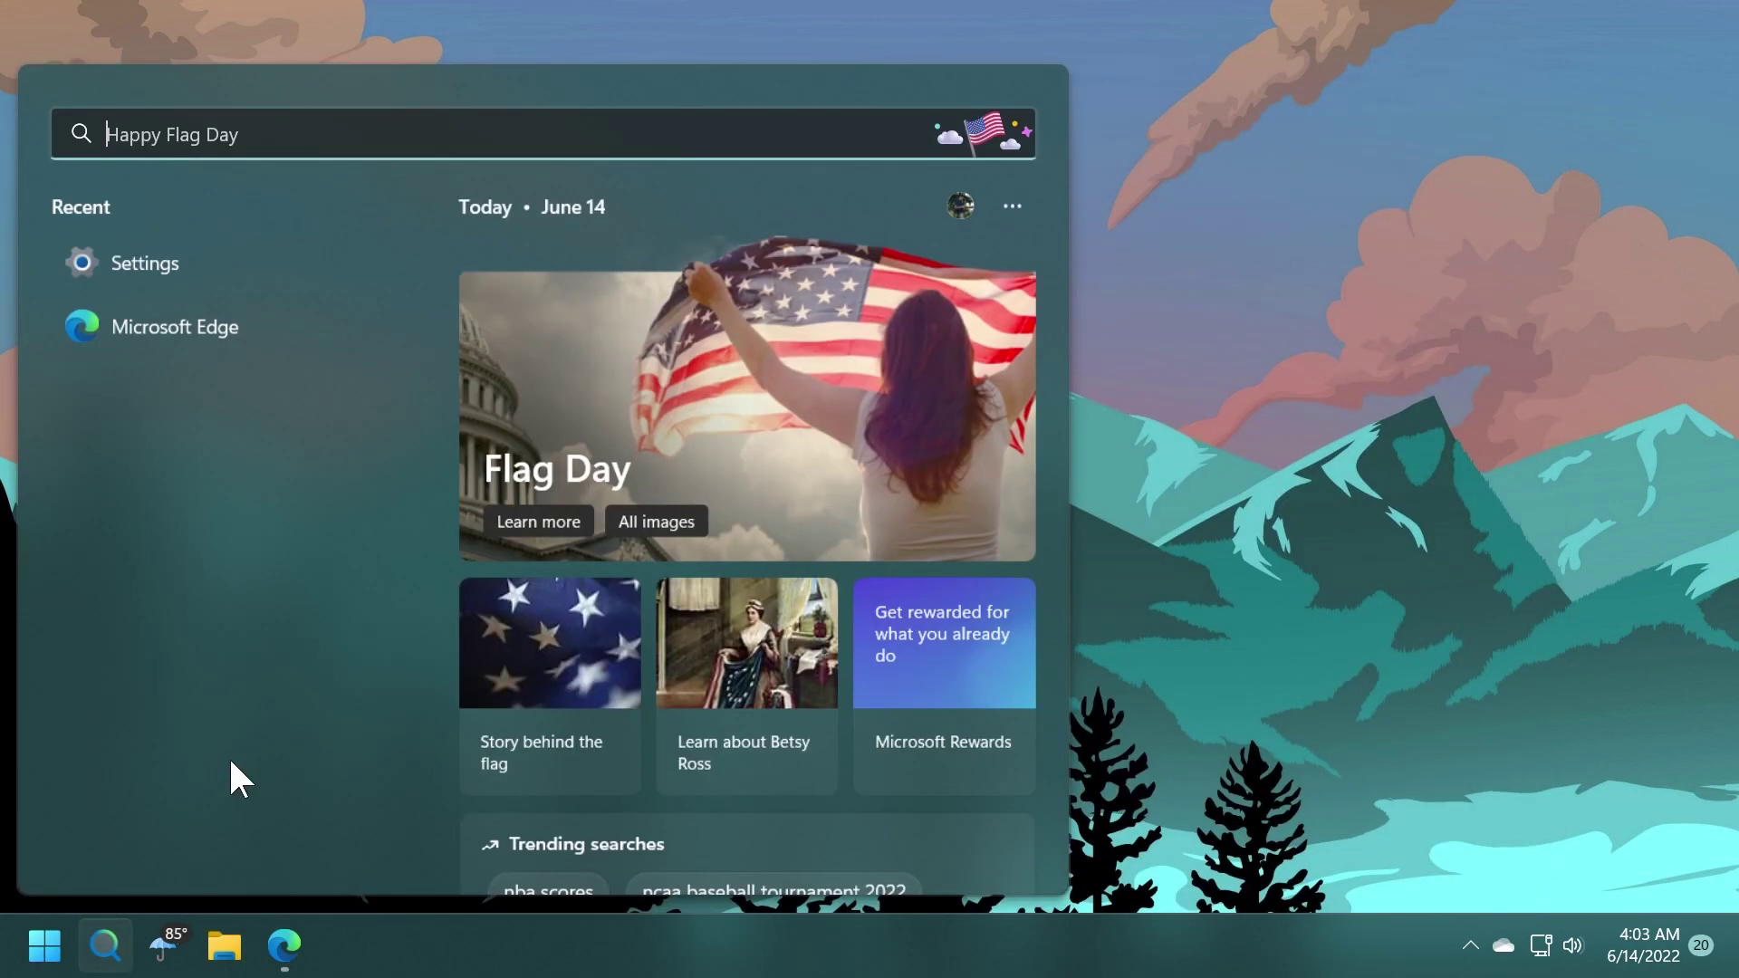
pyautogui.write('cmd')
pyautogui.rightClick(271, 378)
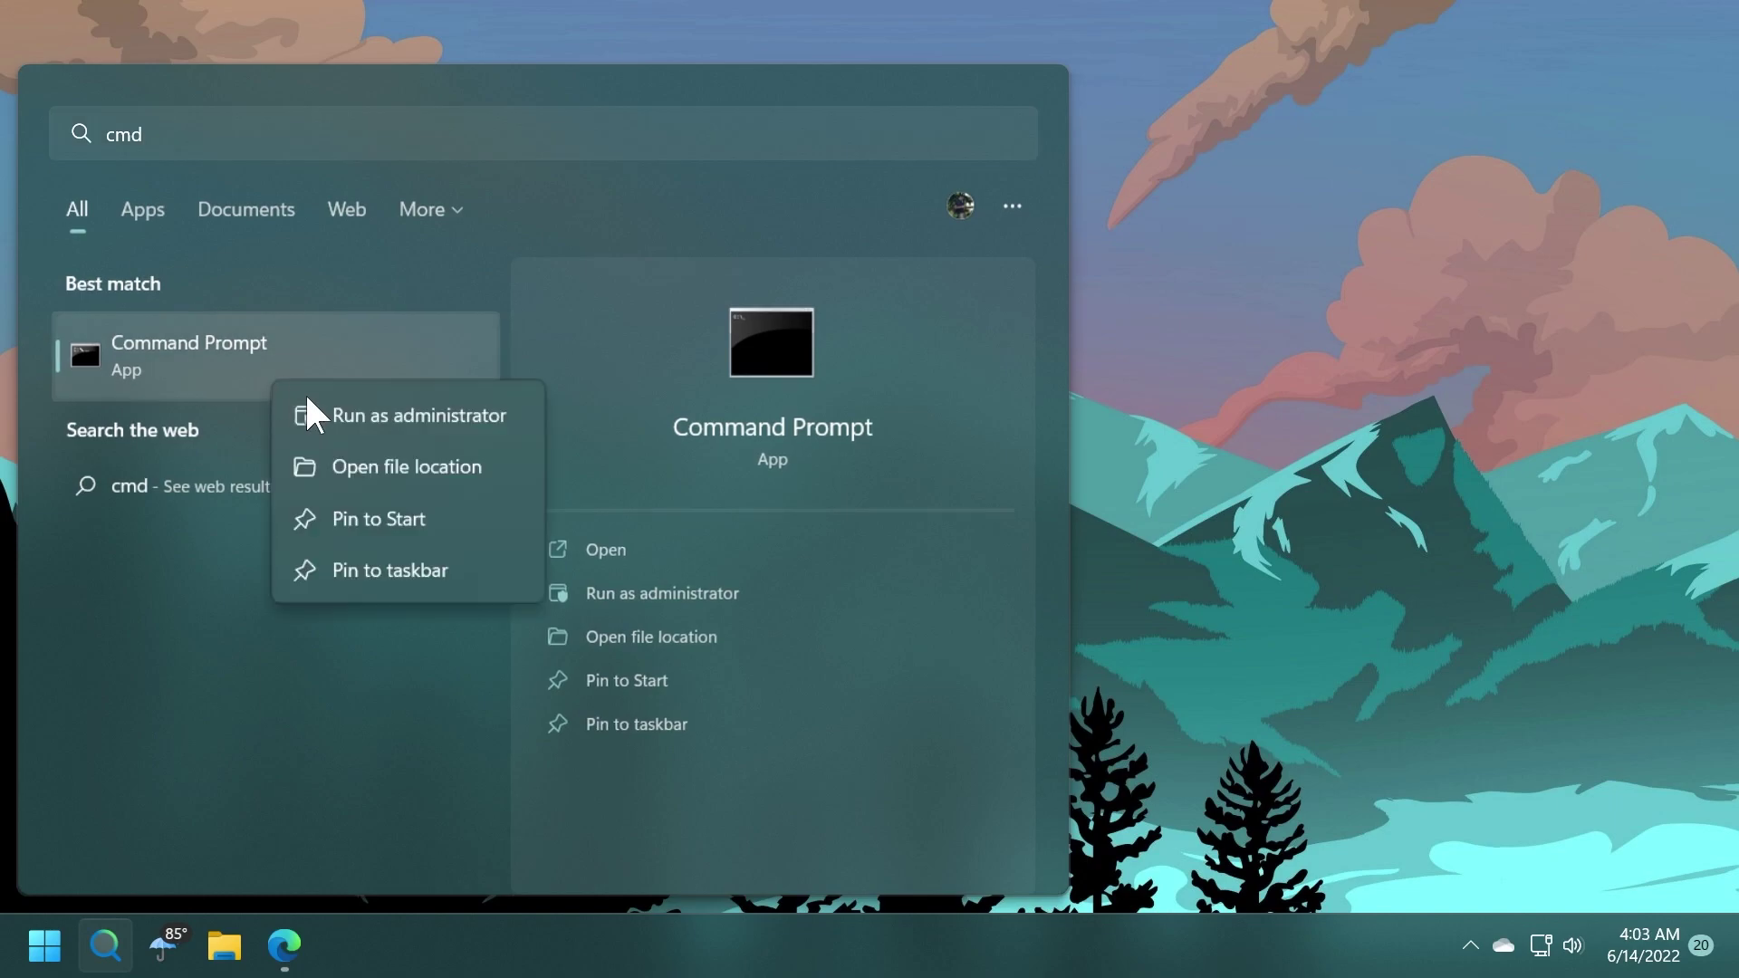
pyautogui.click(309, 405)
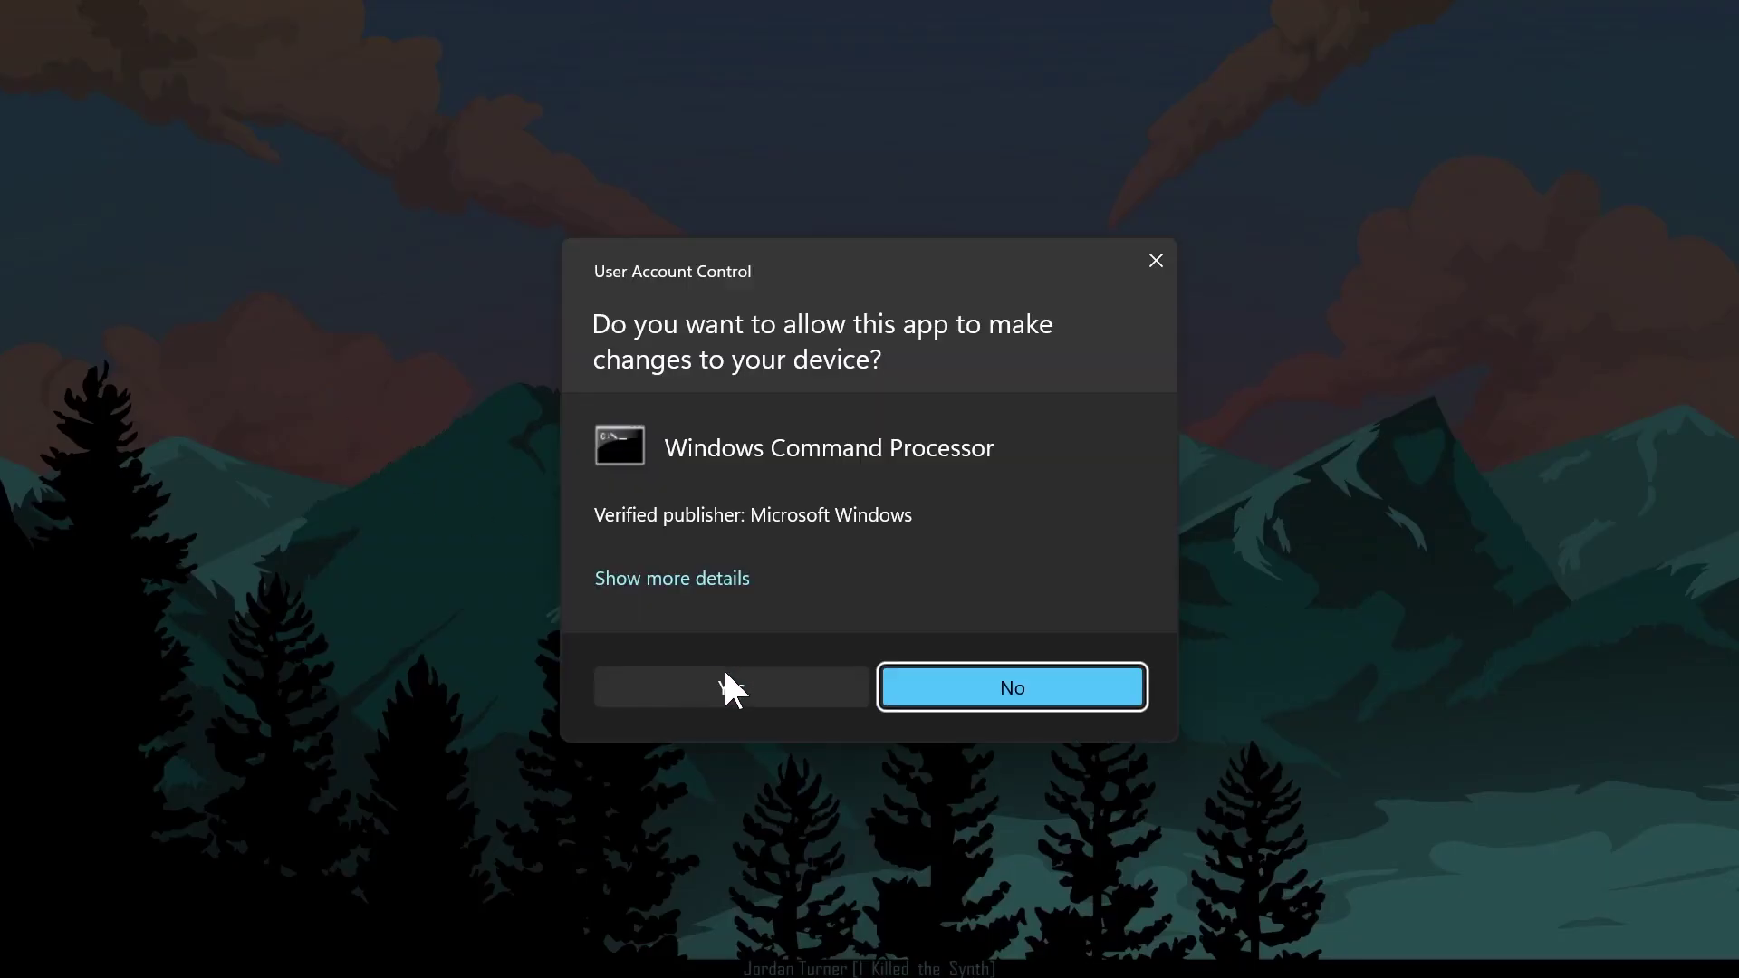
pyautogui.click(729, 688)
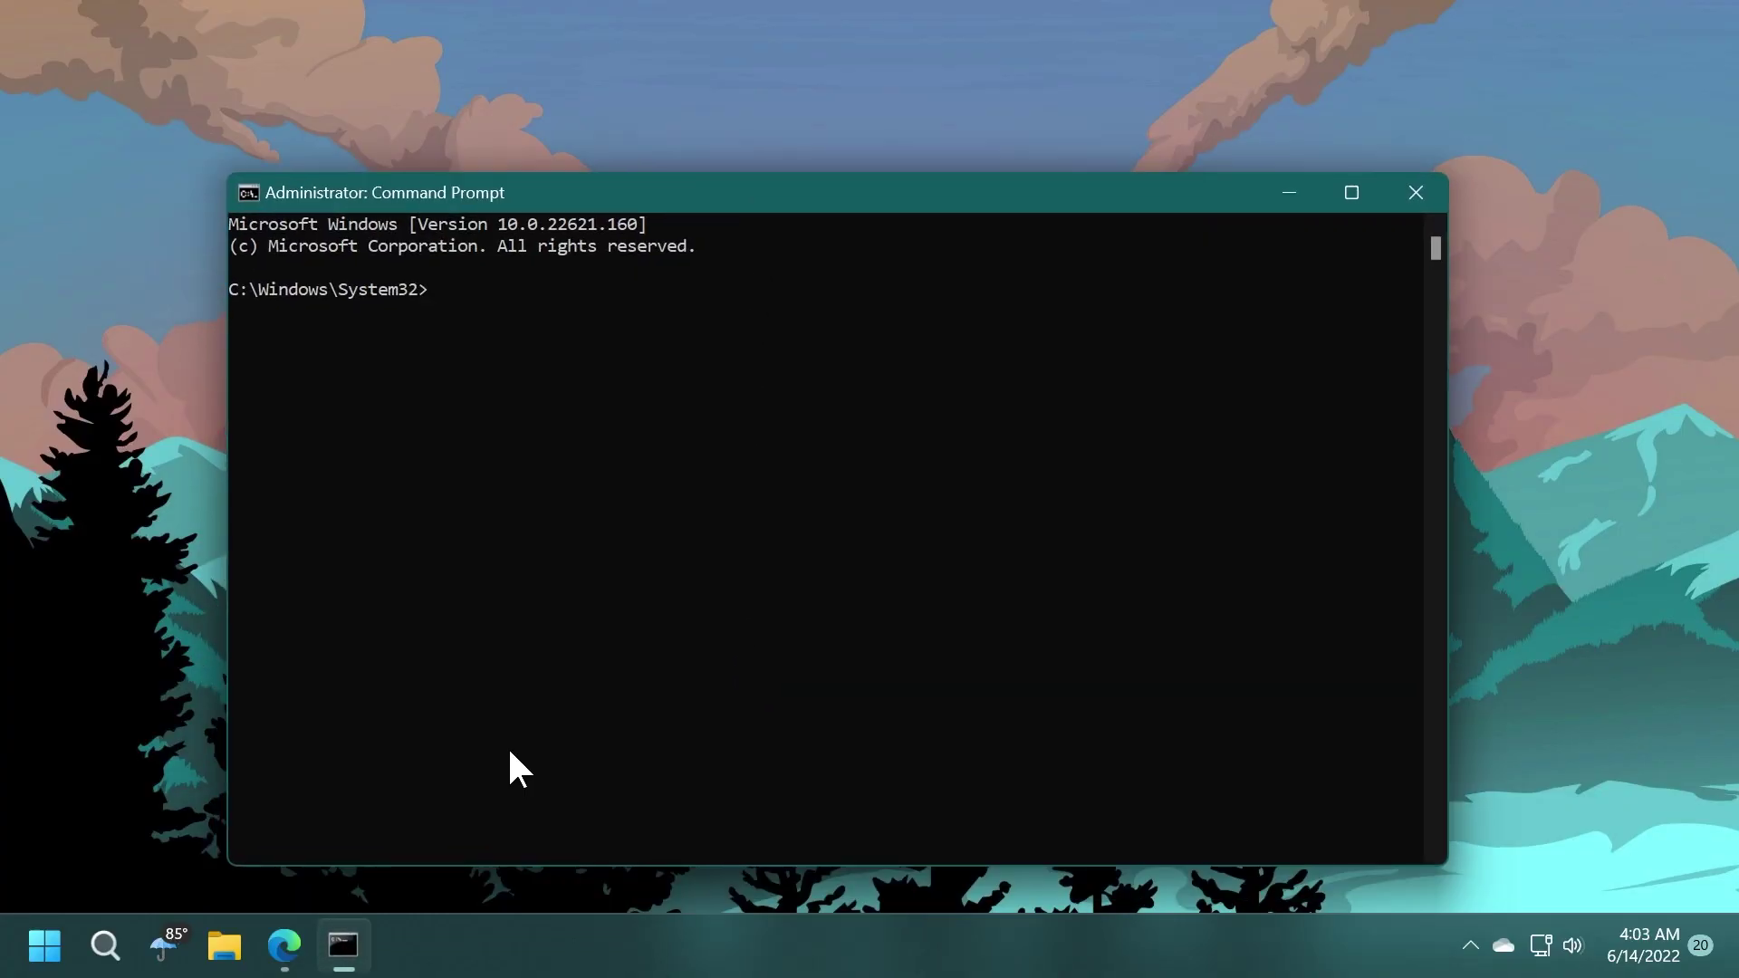
# - Copy the first vivetool addconfig 37634385 2 command from the Edge article and run it
pyautogui.click(287, 945)
pyautogui.click(1043, 40)
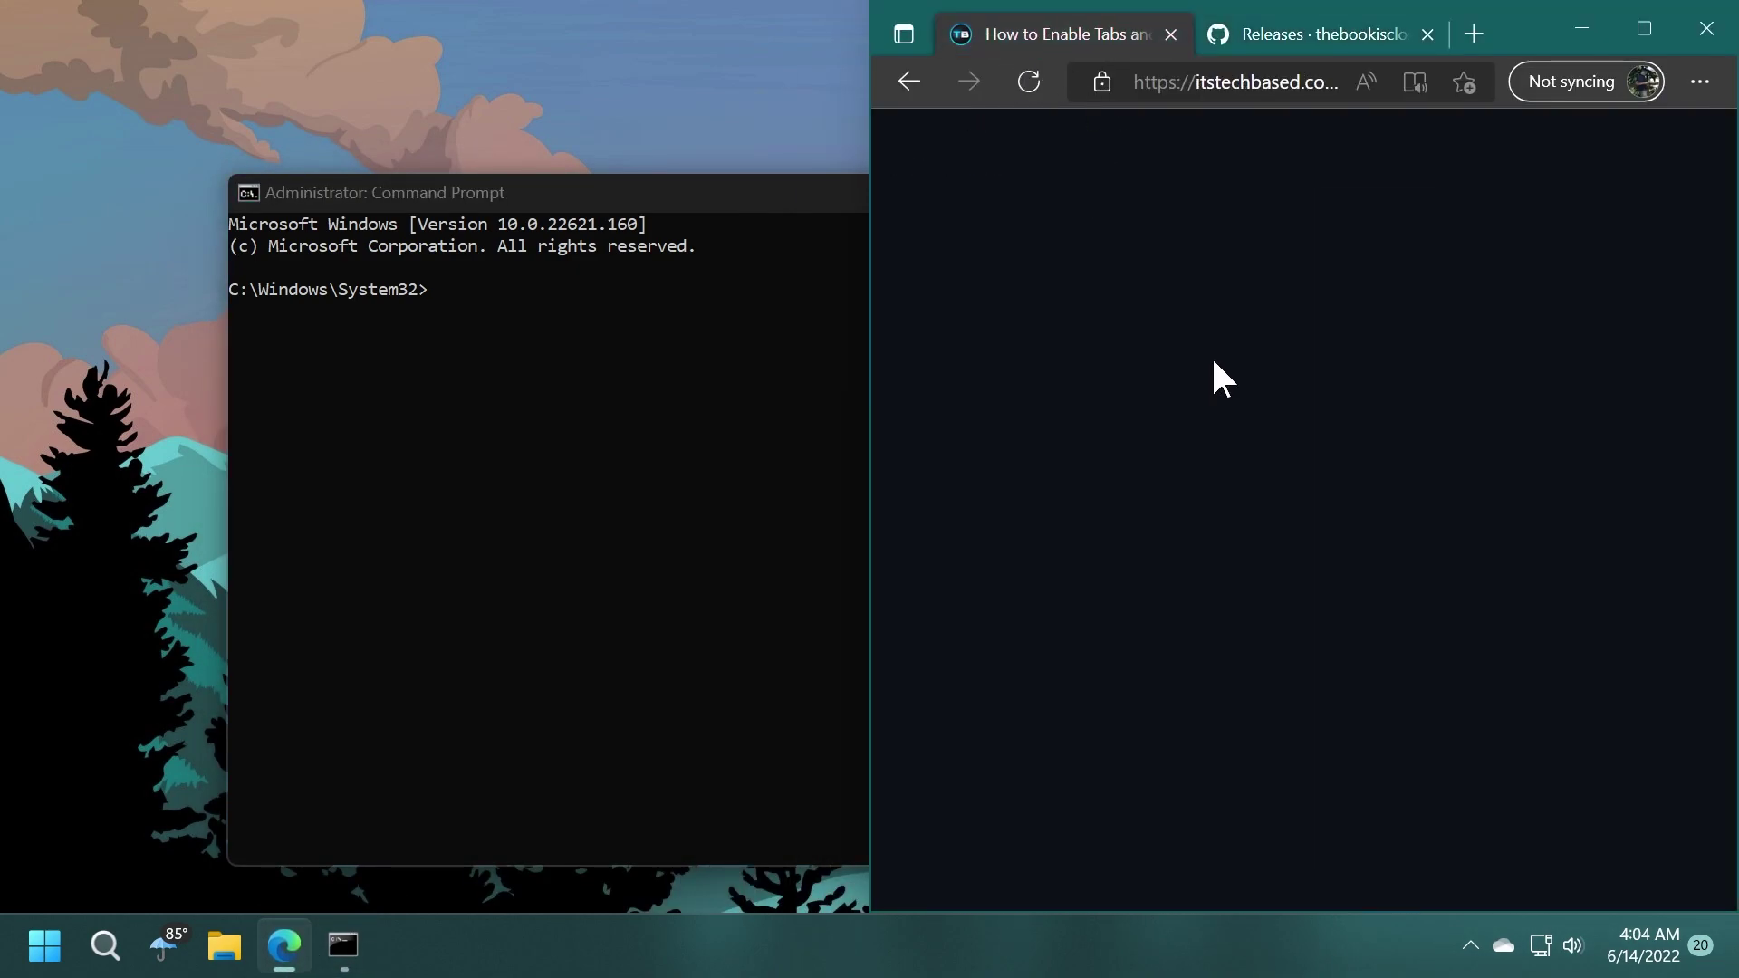
pyautogui.moveTo(1379, 395); pyautogui.dragTo(985, 397)
pyautogui.hotkey('ctrl', 'c')
pyautogui.click(572, 413)
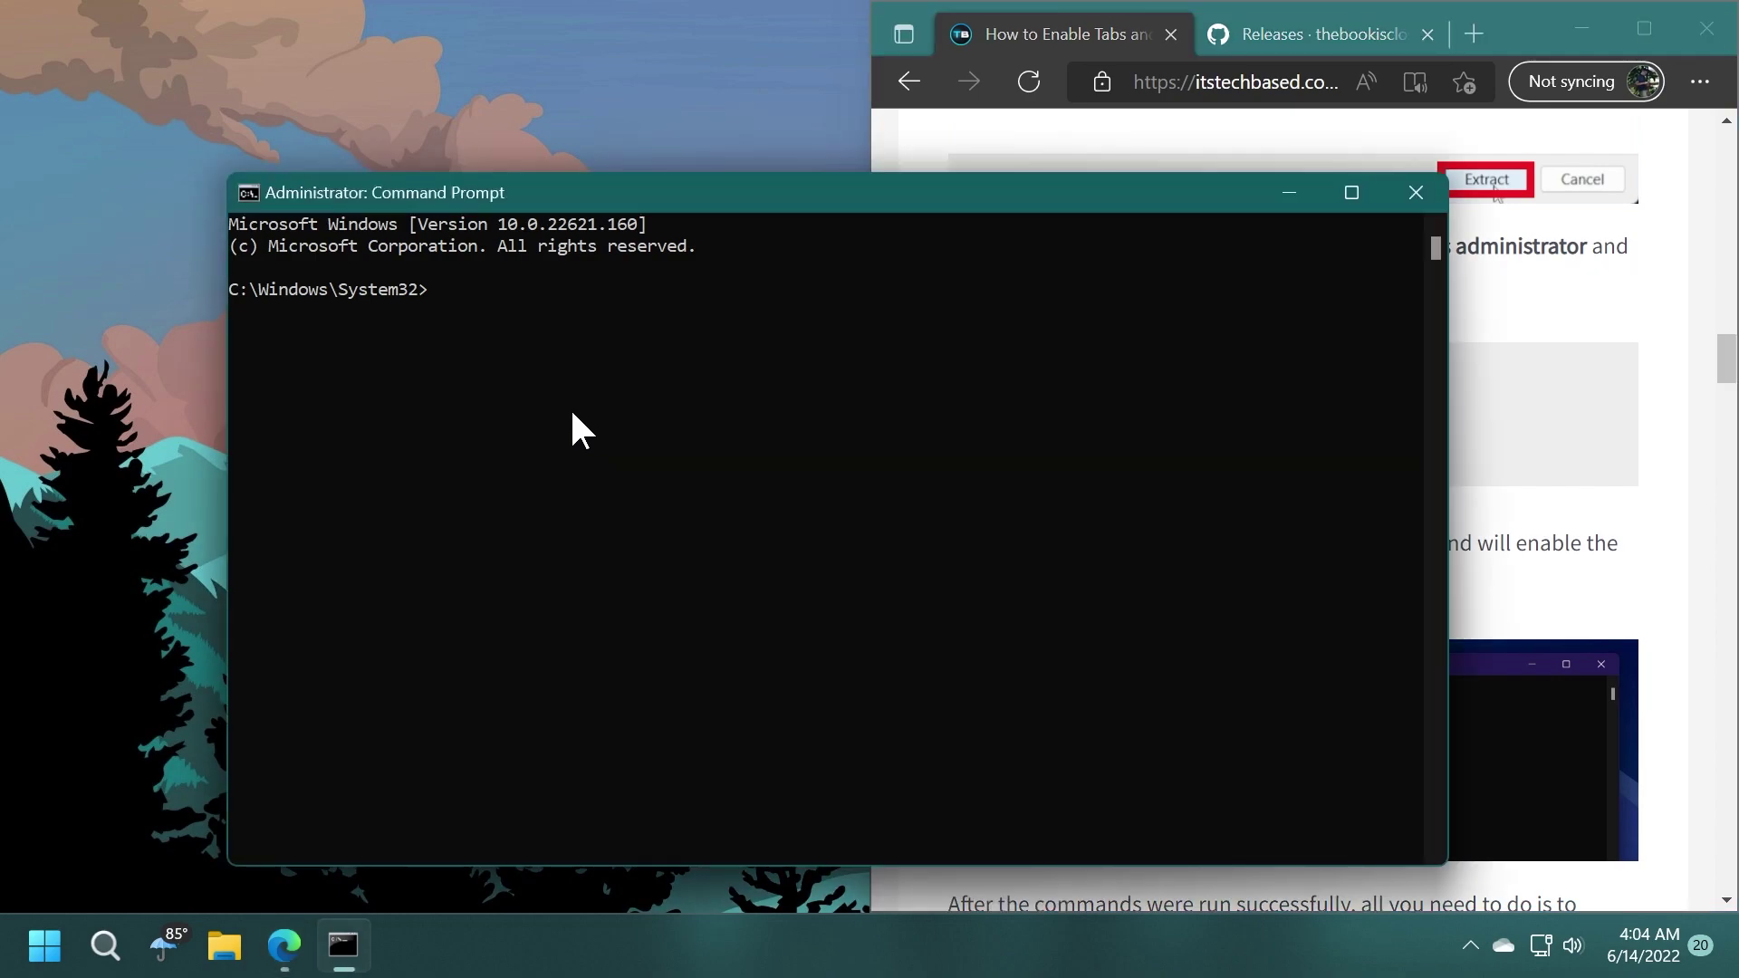
pyautogui.hotkey('ctrl', 'v')
pyautogui.press('Return')
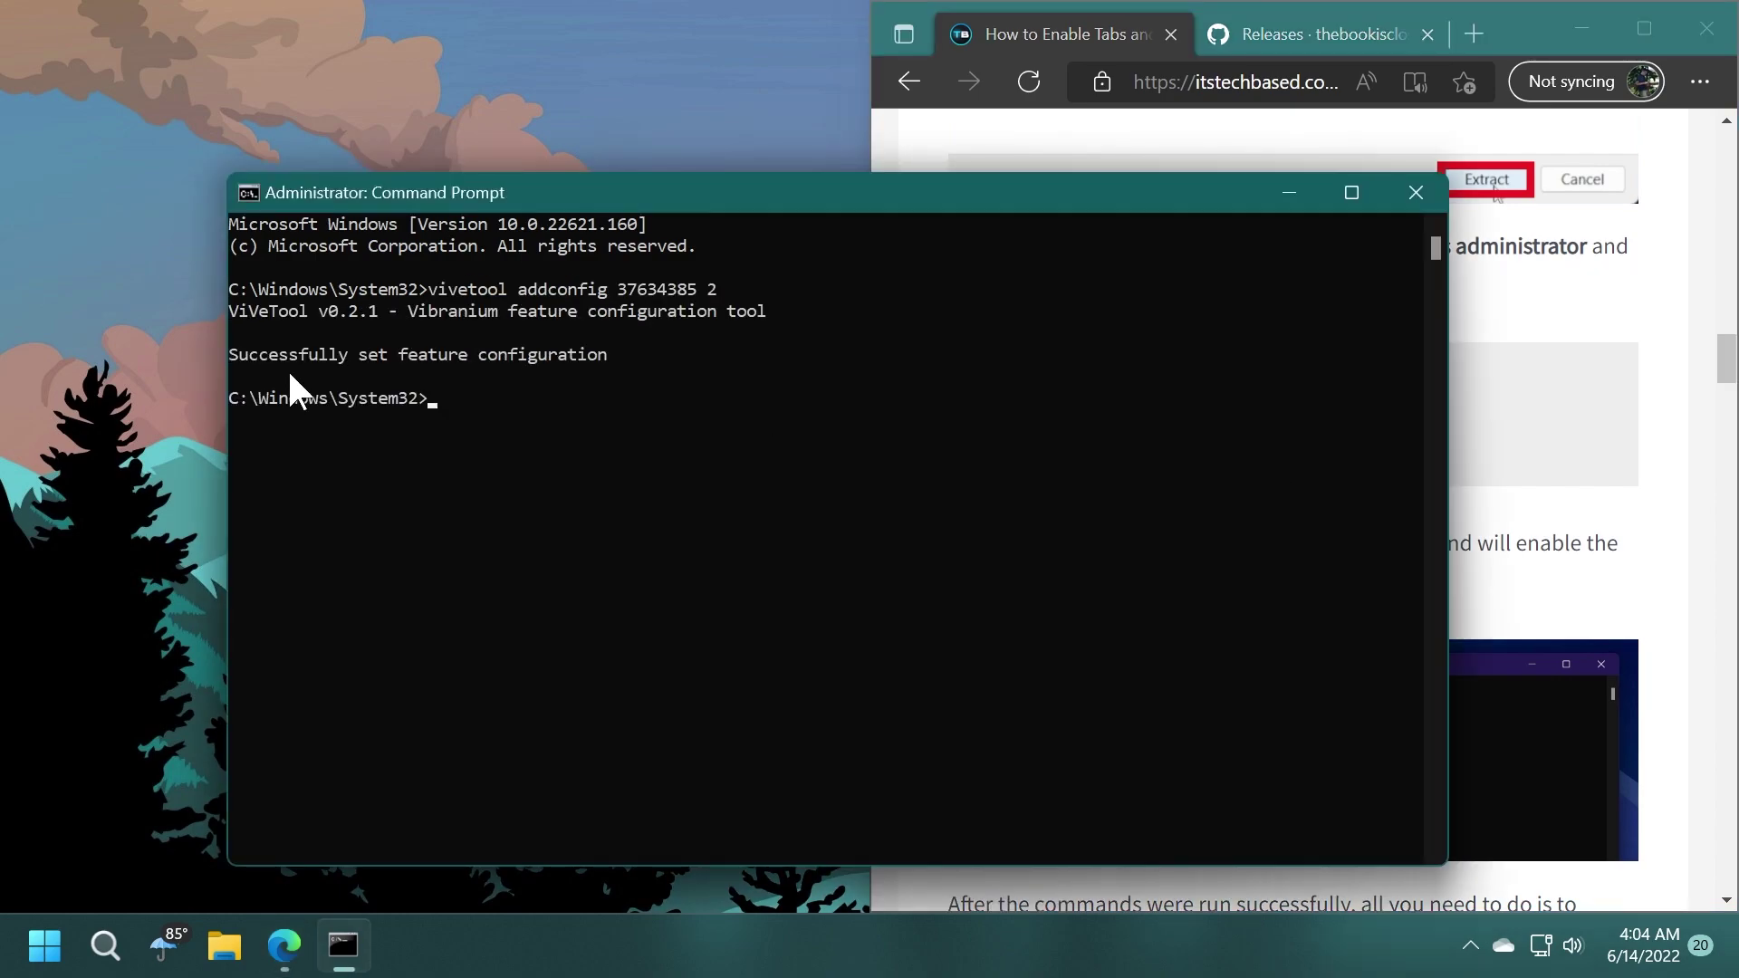
# - Copy and run vivetool addconfig 36354489 2, then close the Command Prompt
pyautogui.click(1503, 444)
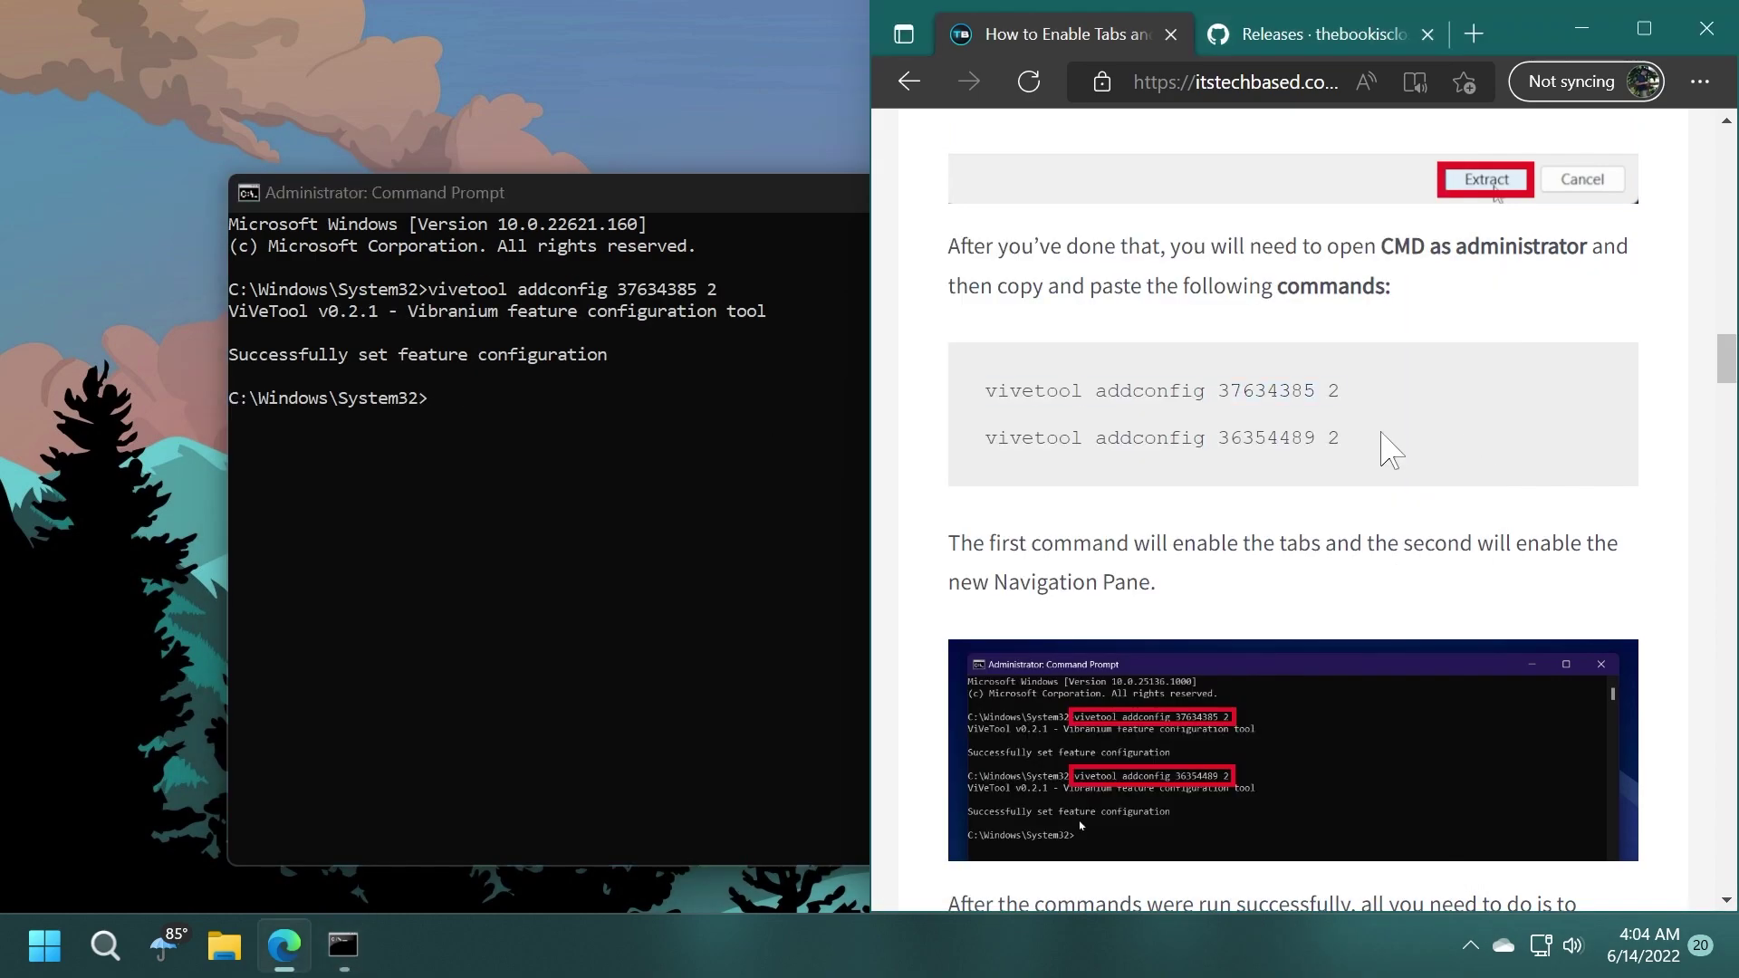
pyautogui.moveTo(1328, 439); pyautogui.dragTo(986, 441)
pyautogui.click(502, 489)
pyautogui.write('vivetool addconfig 36354489 2')
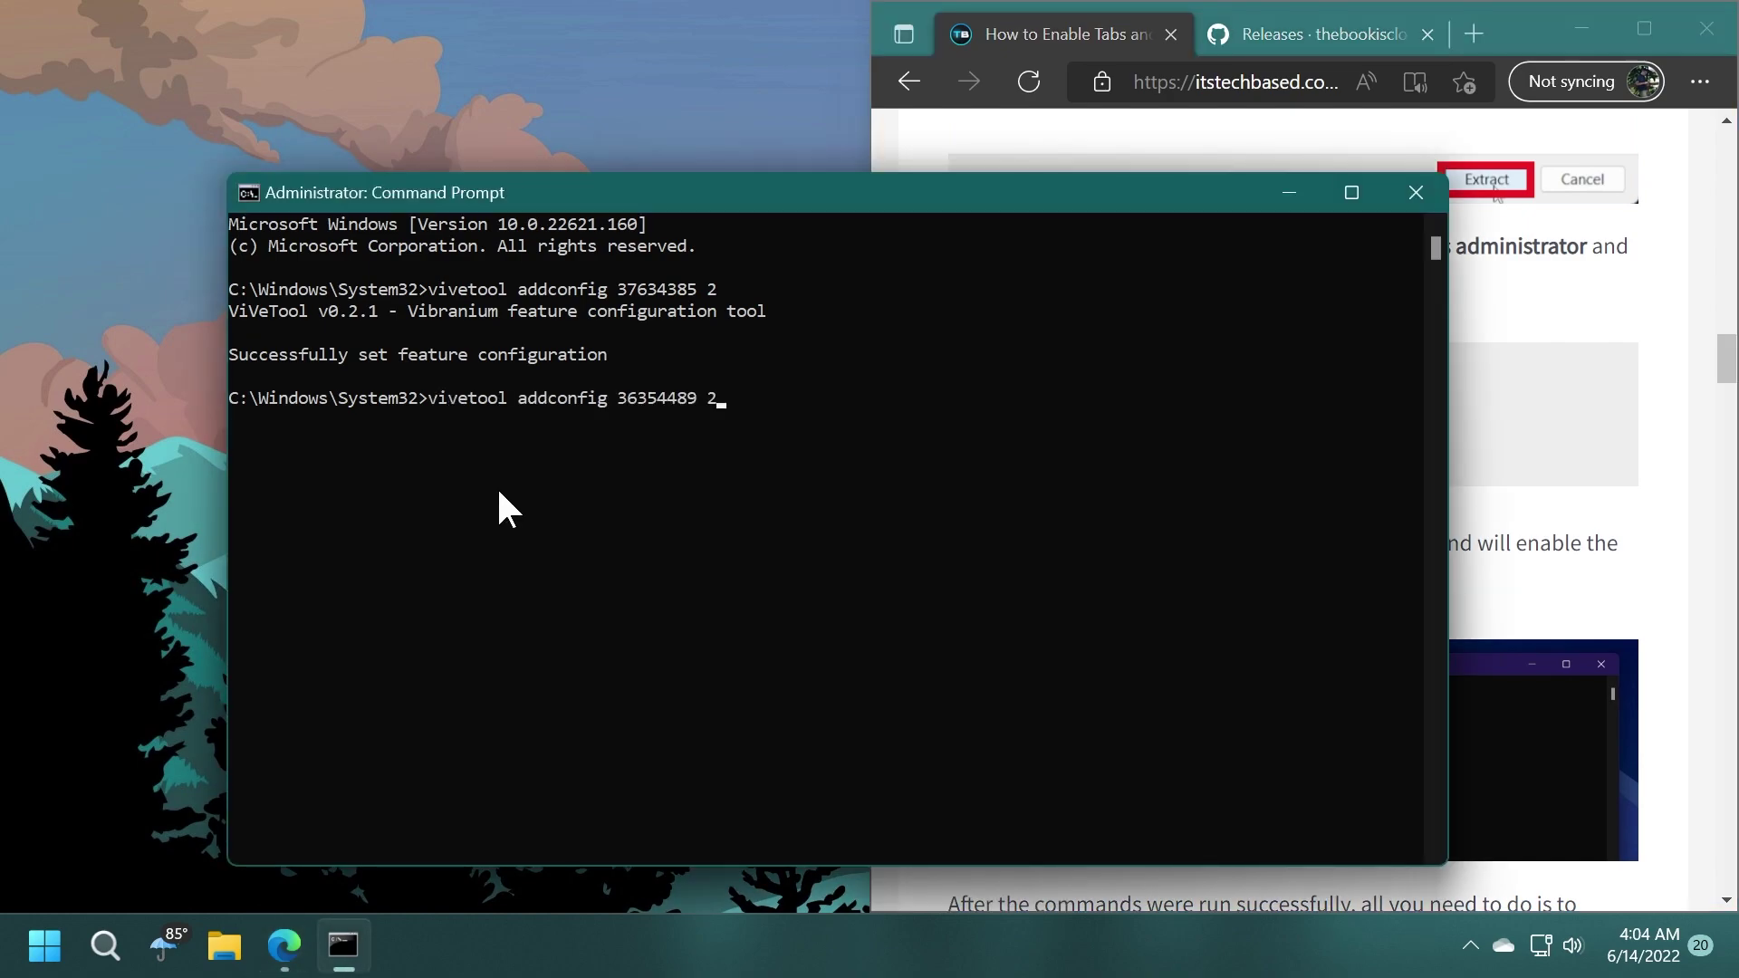
pyautogui.press('Return')
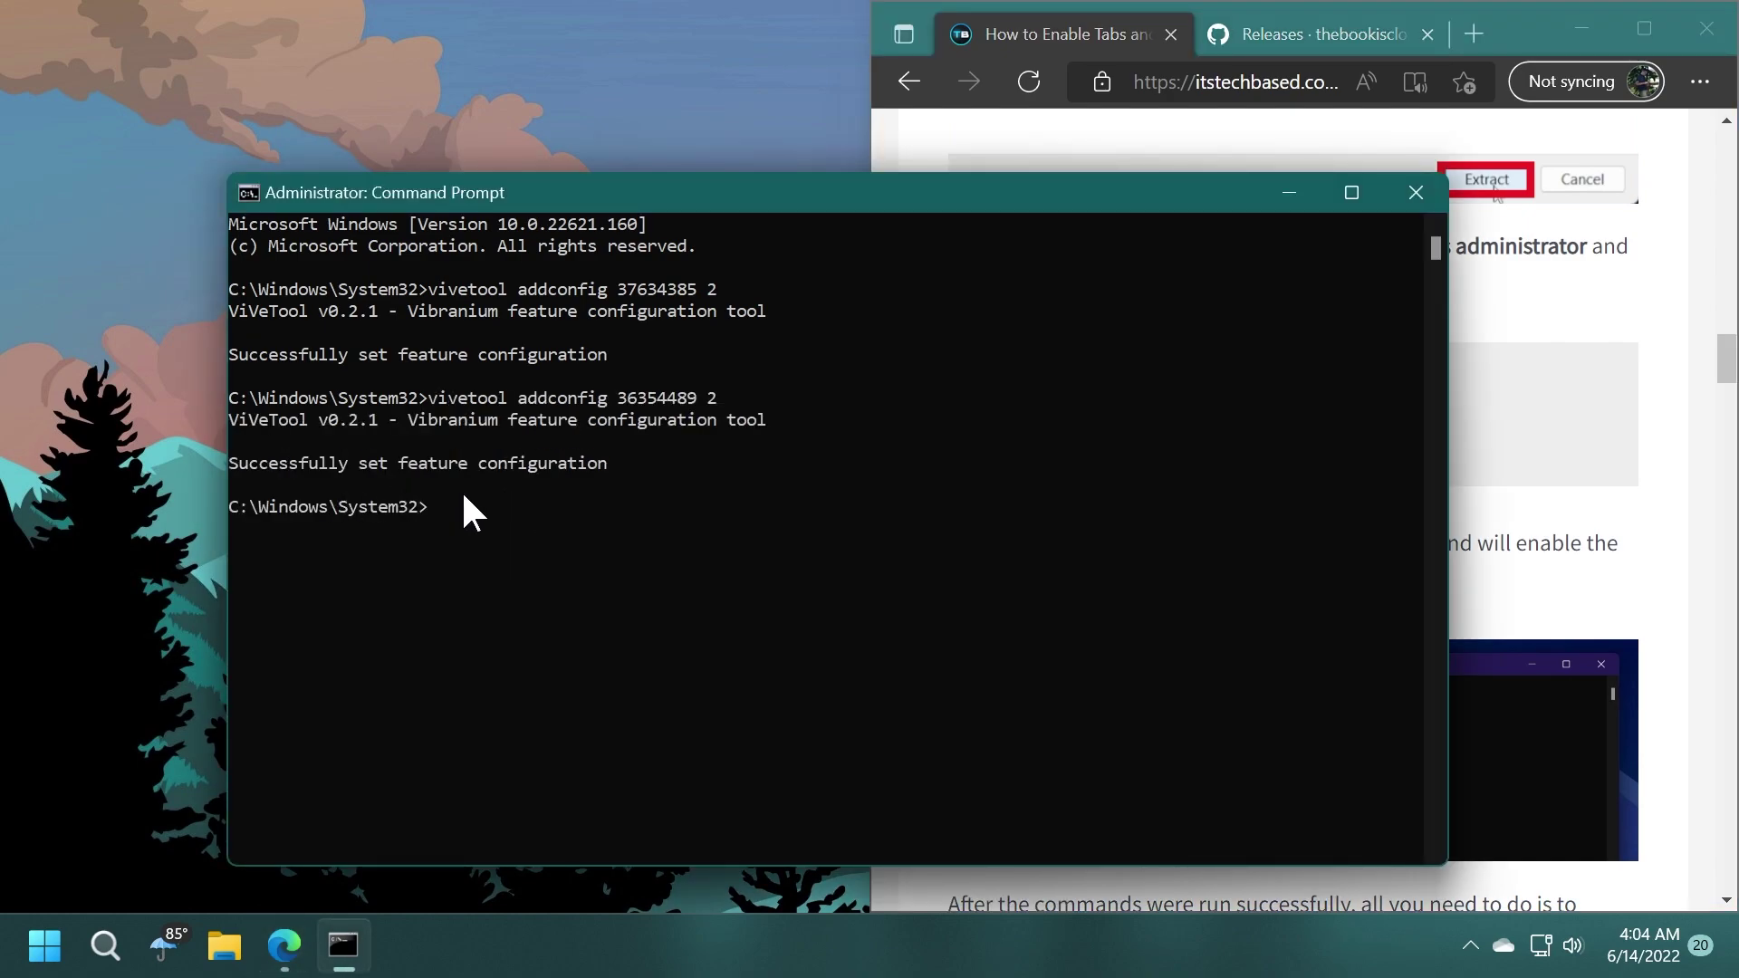
pyautogui.click(1415, 193)
# - Close Edge and restart the computer via the Start button's Shut down or sign out menu
pyautogui.click(1704, 30)
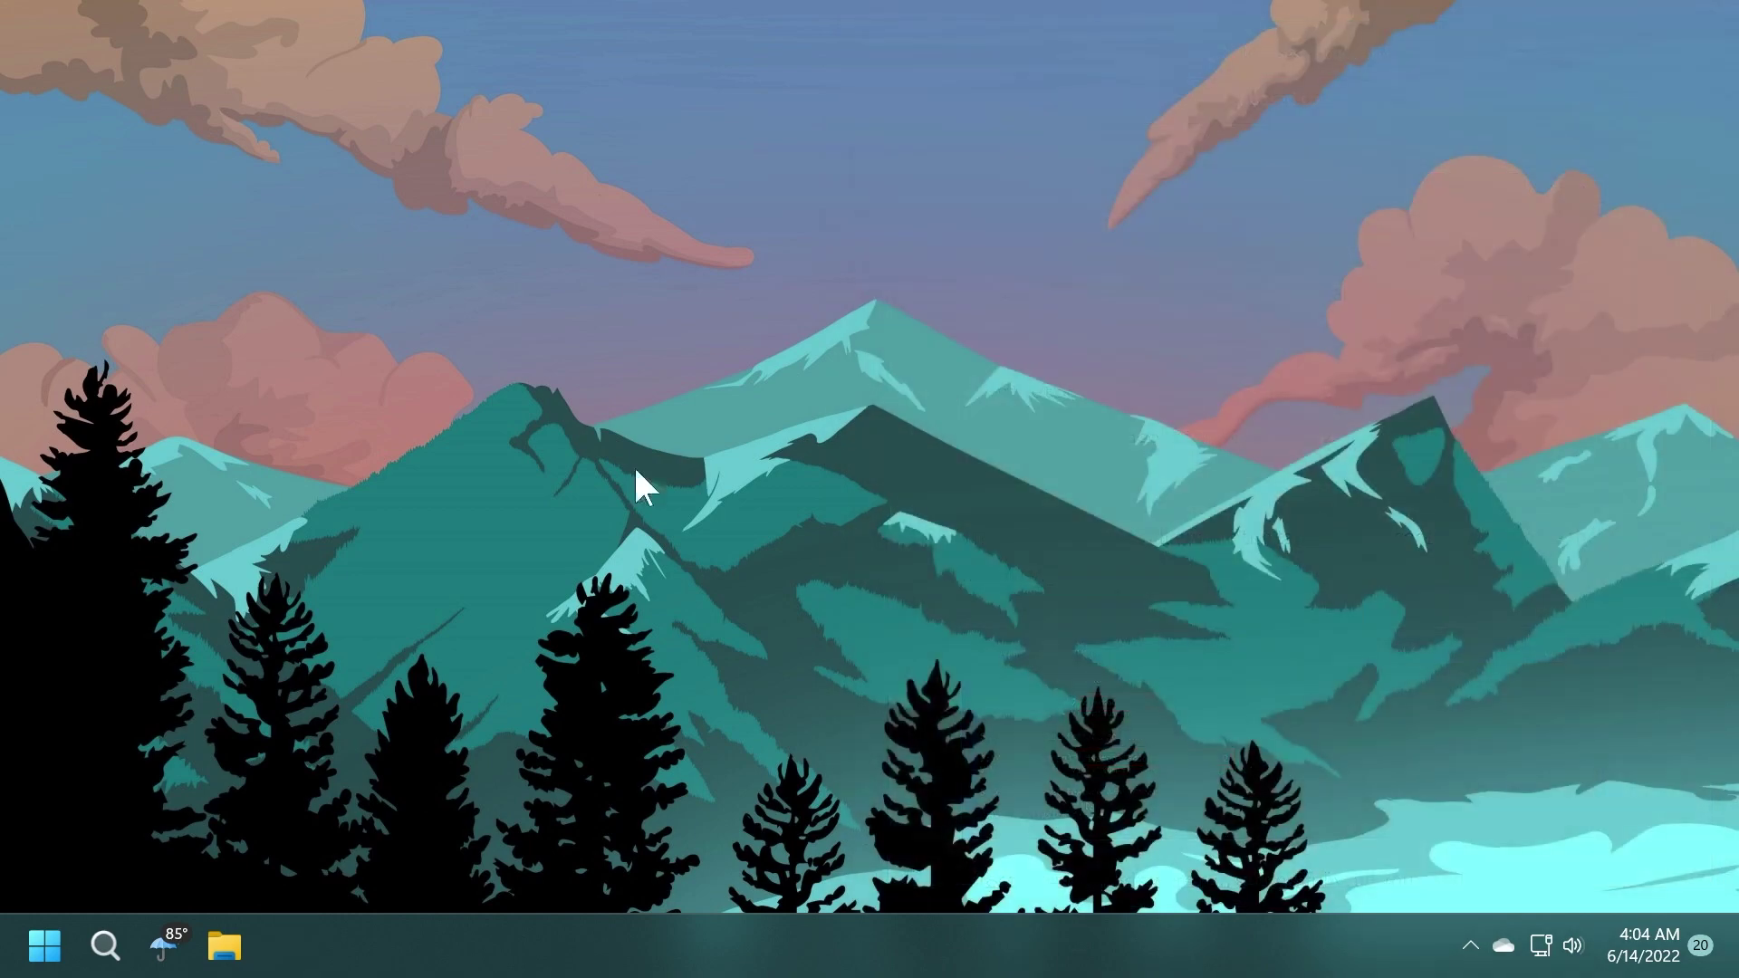
pyautogui.rightClick(45, 944)
pyautogui.moveTo(161, 849)
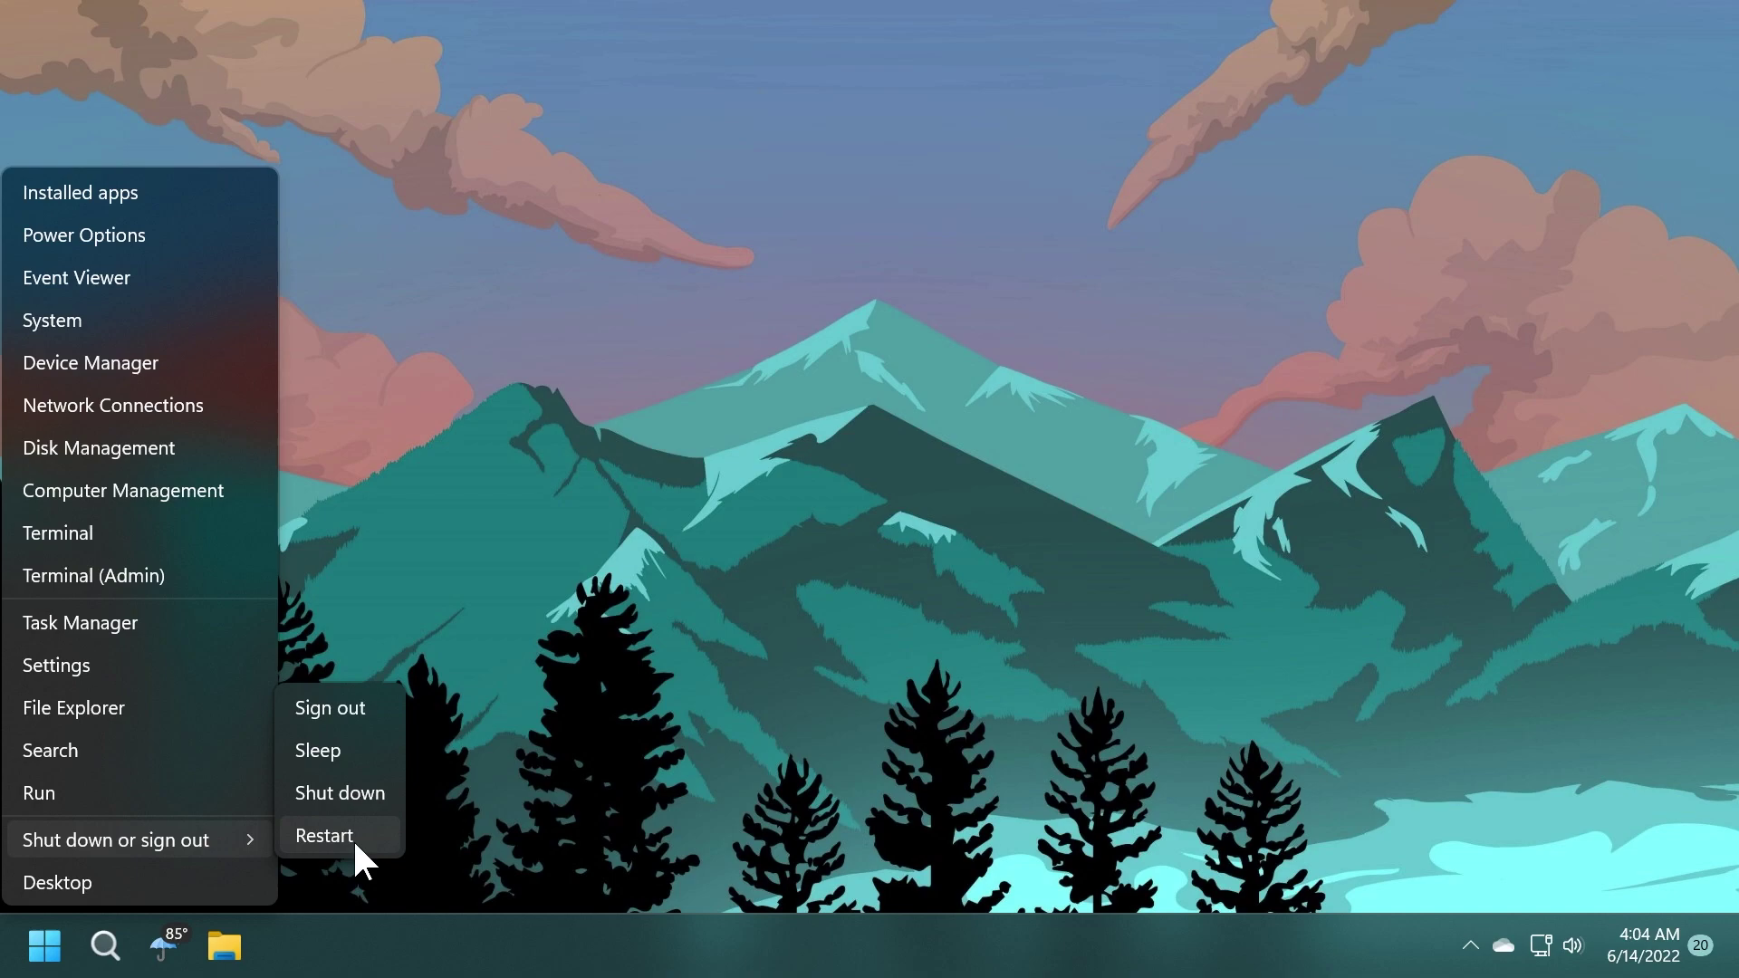
pyautogui.click(351, 838)
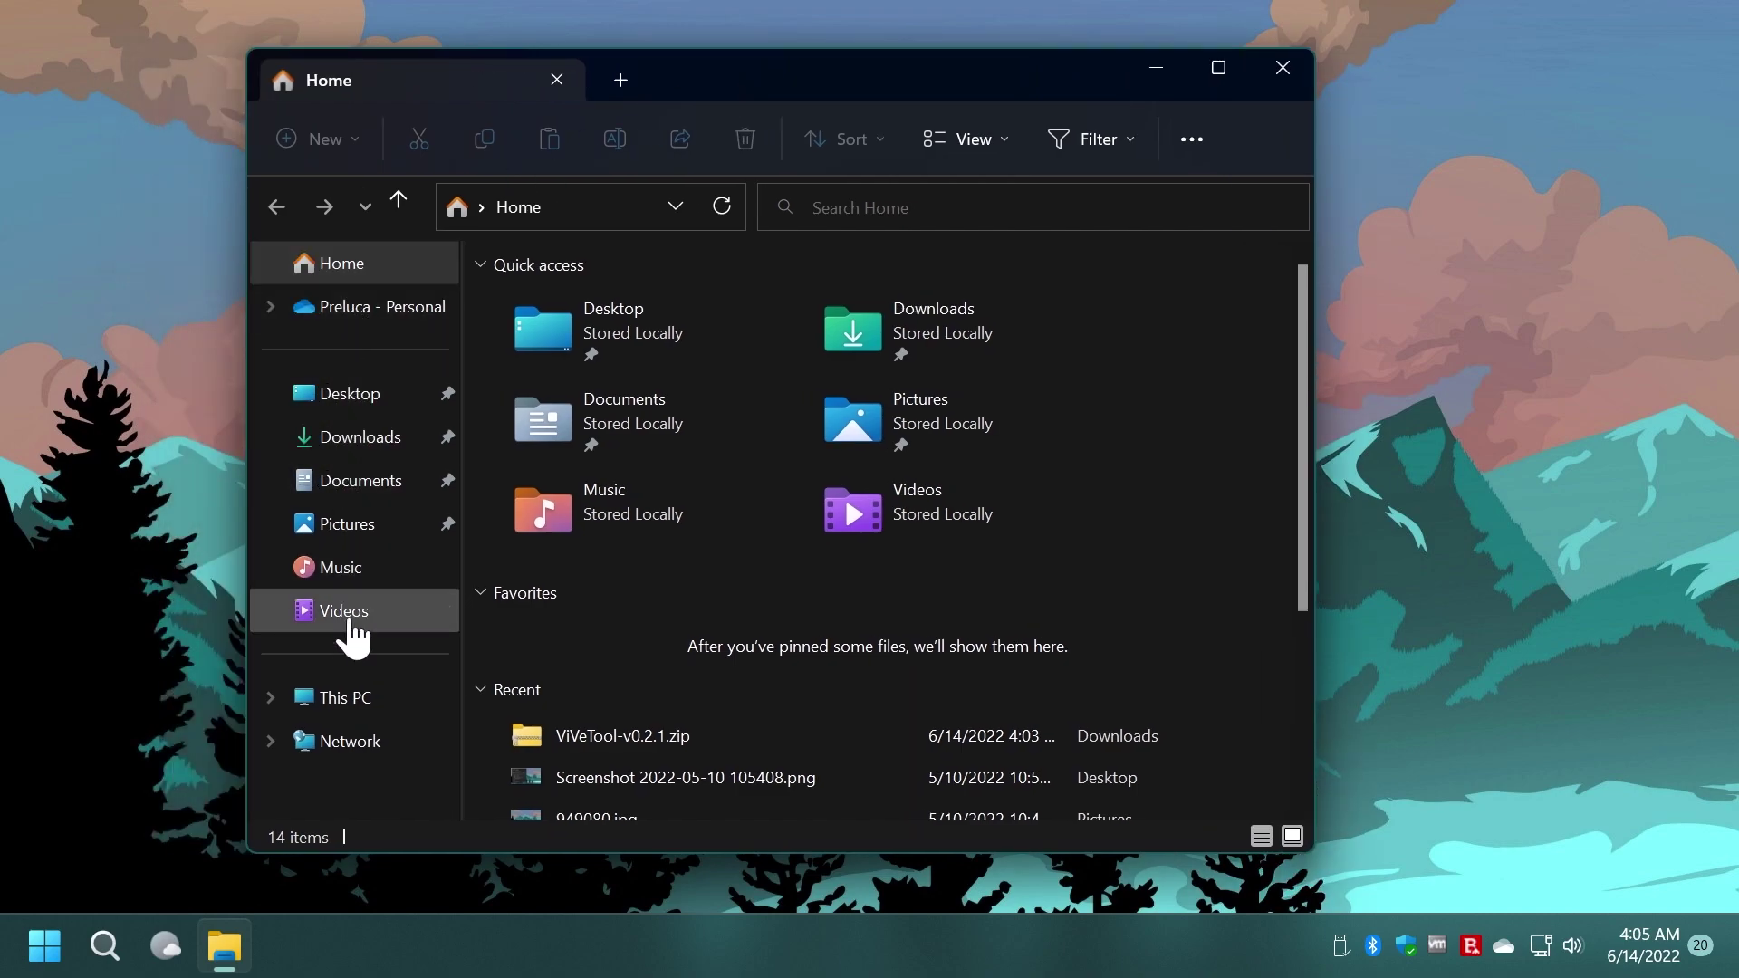
# - Show This PC, add a second This PC tab, drag it to first position, then close Explorer
pyautogui.click(345, 697)
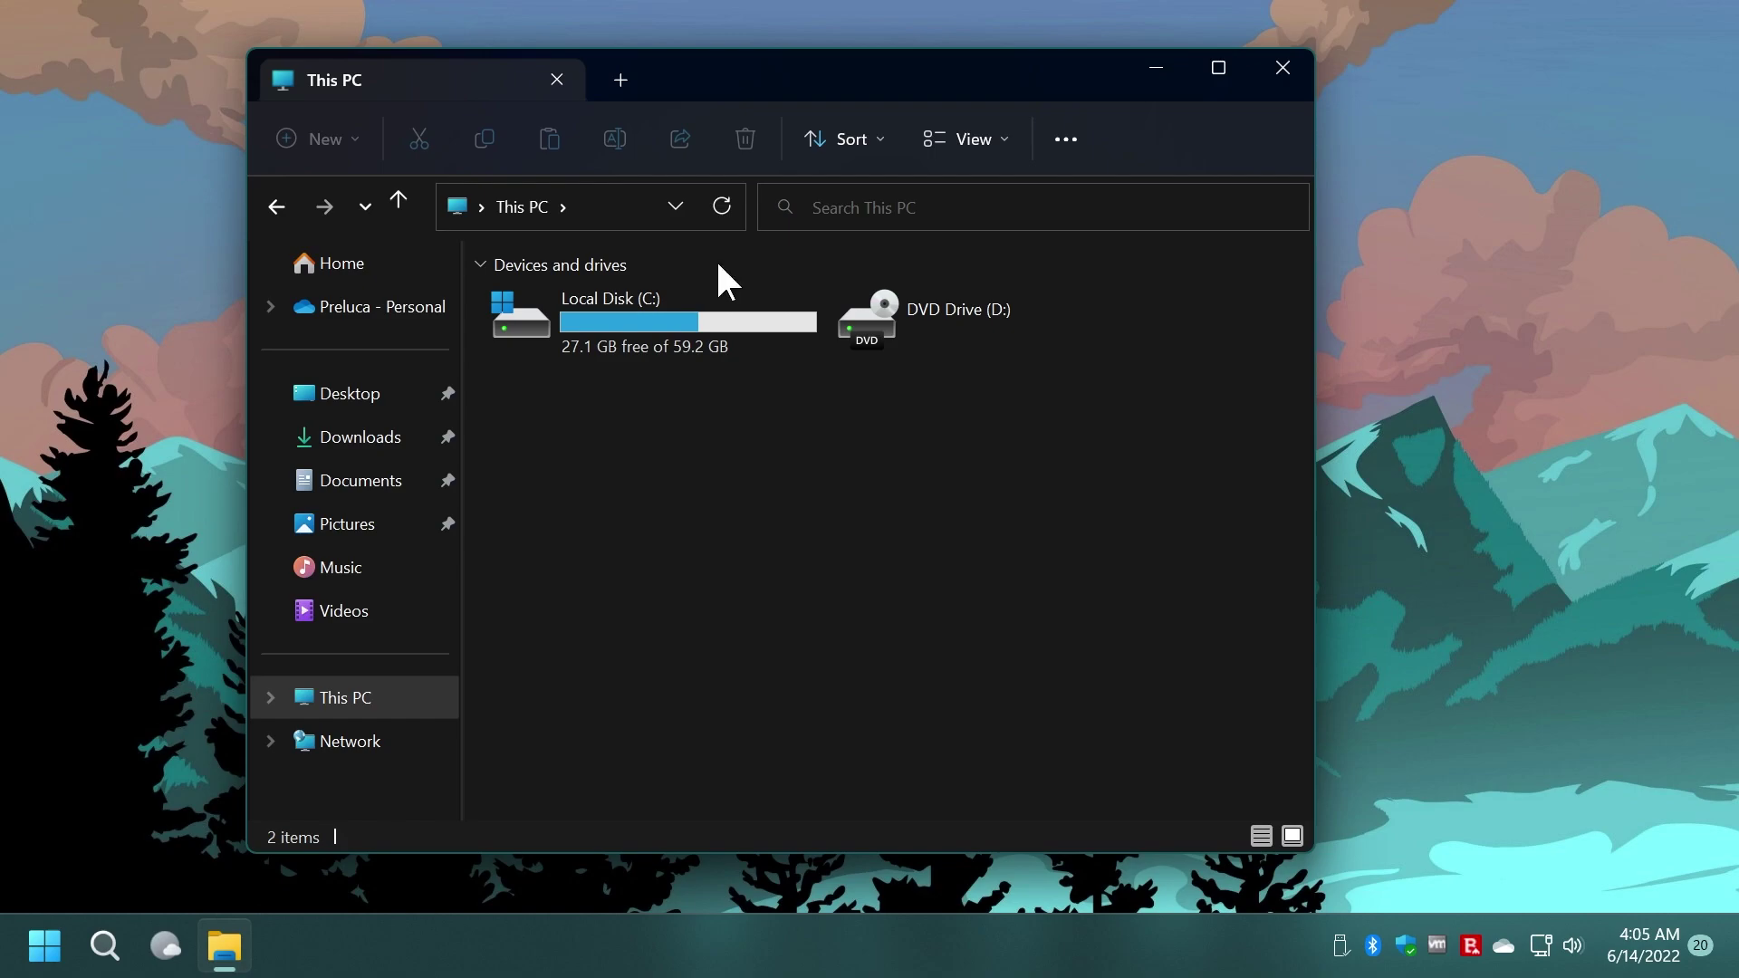
pyautogui.click(620, 79)
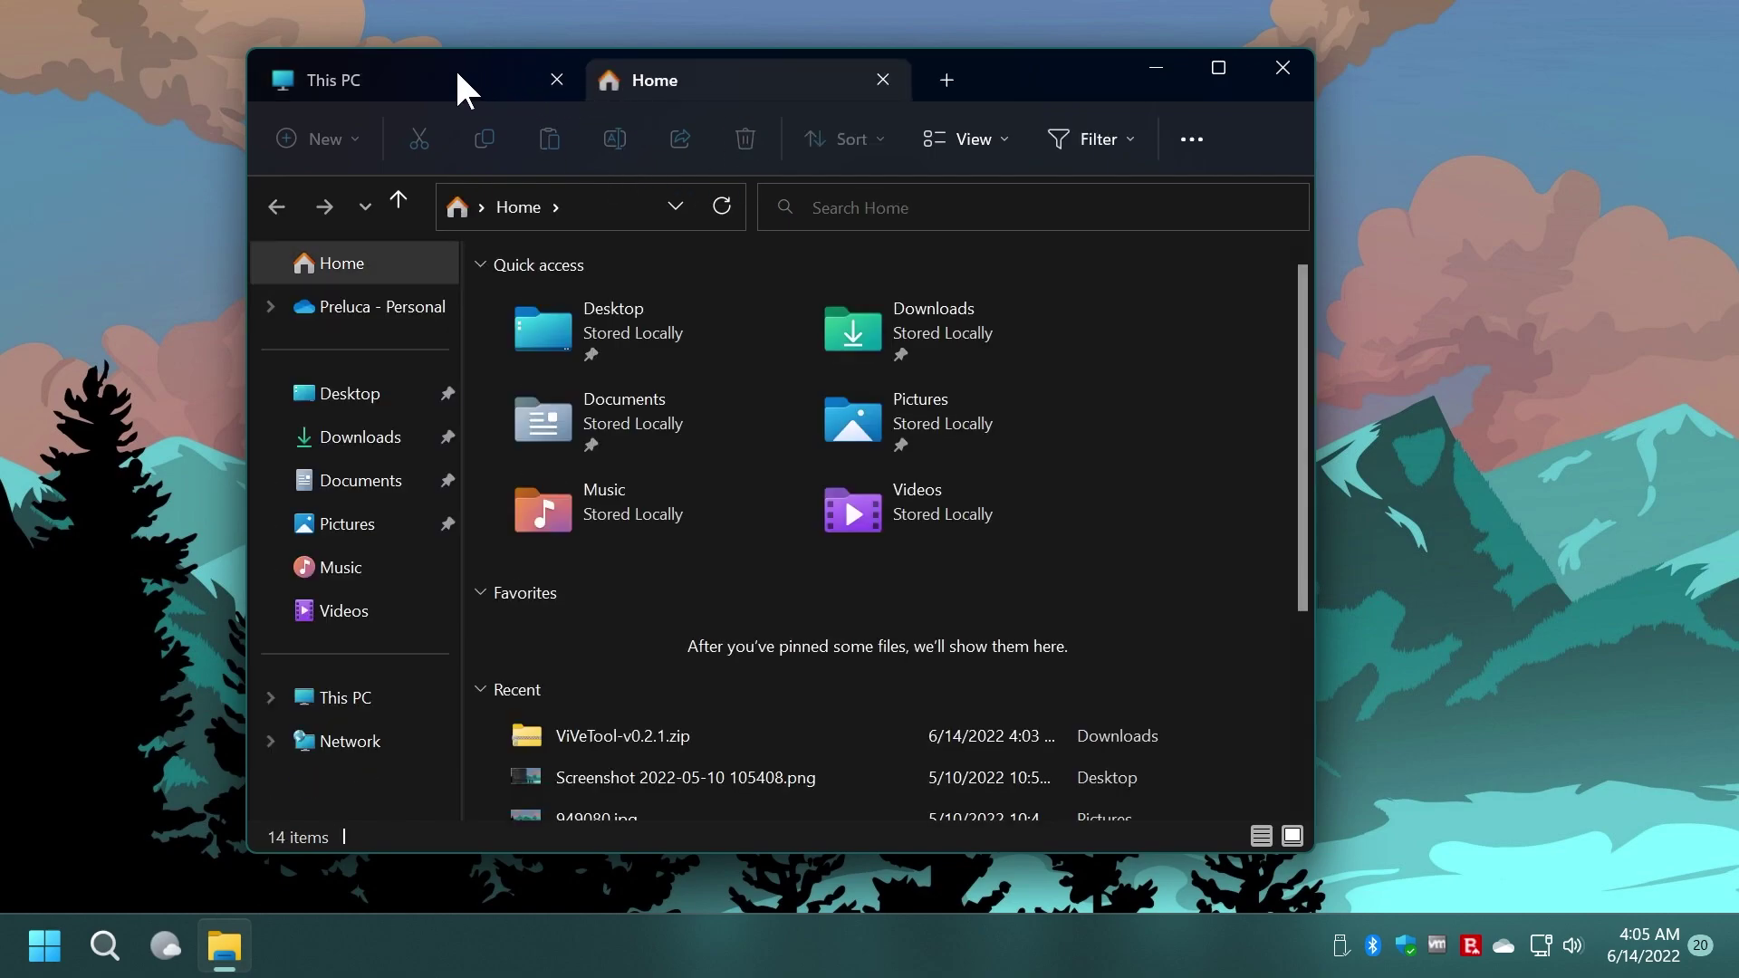
pyautogui.rightClick(600, 88)
pyautogui.press('Escape')
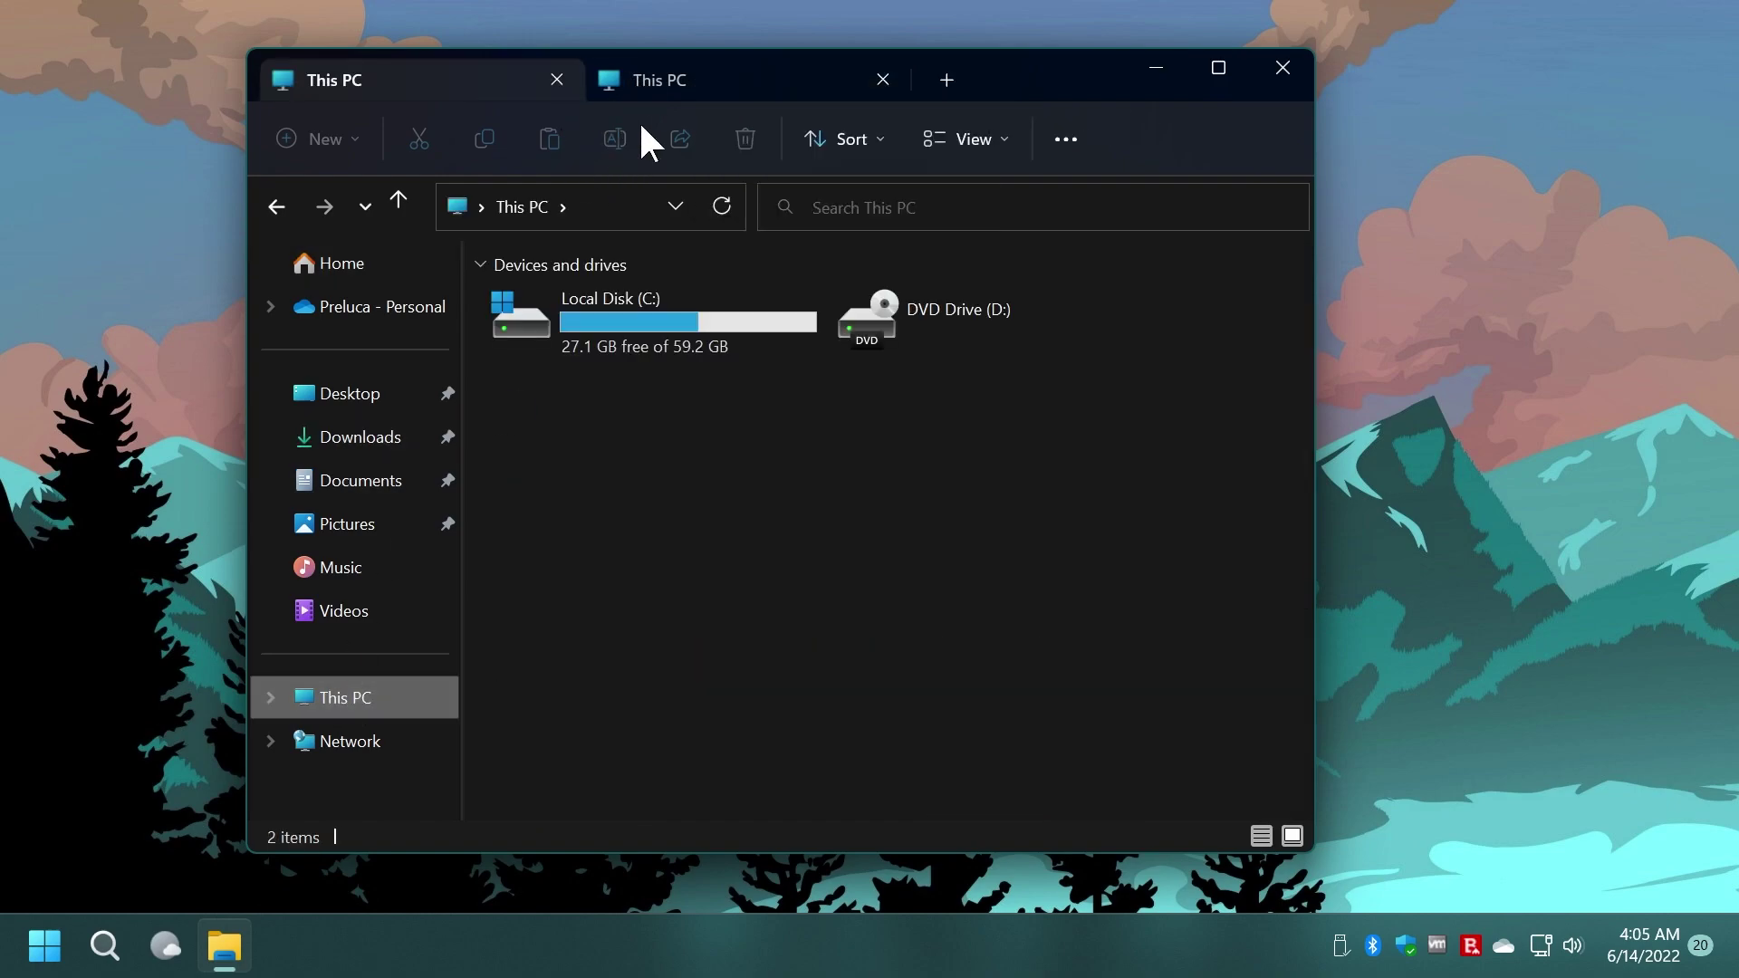
pyautogui.moveTo(634, 100); pyautogui.dragTo(367, 80)
pyautogui.rightClick(666, 80)
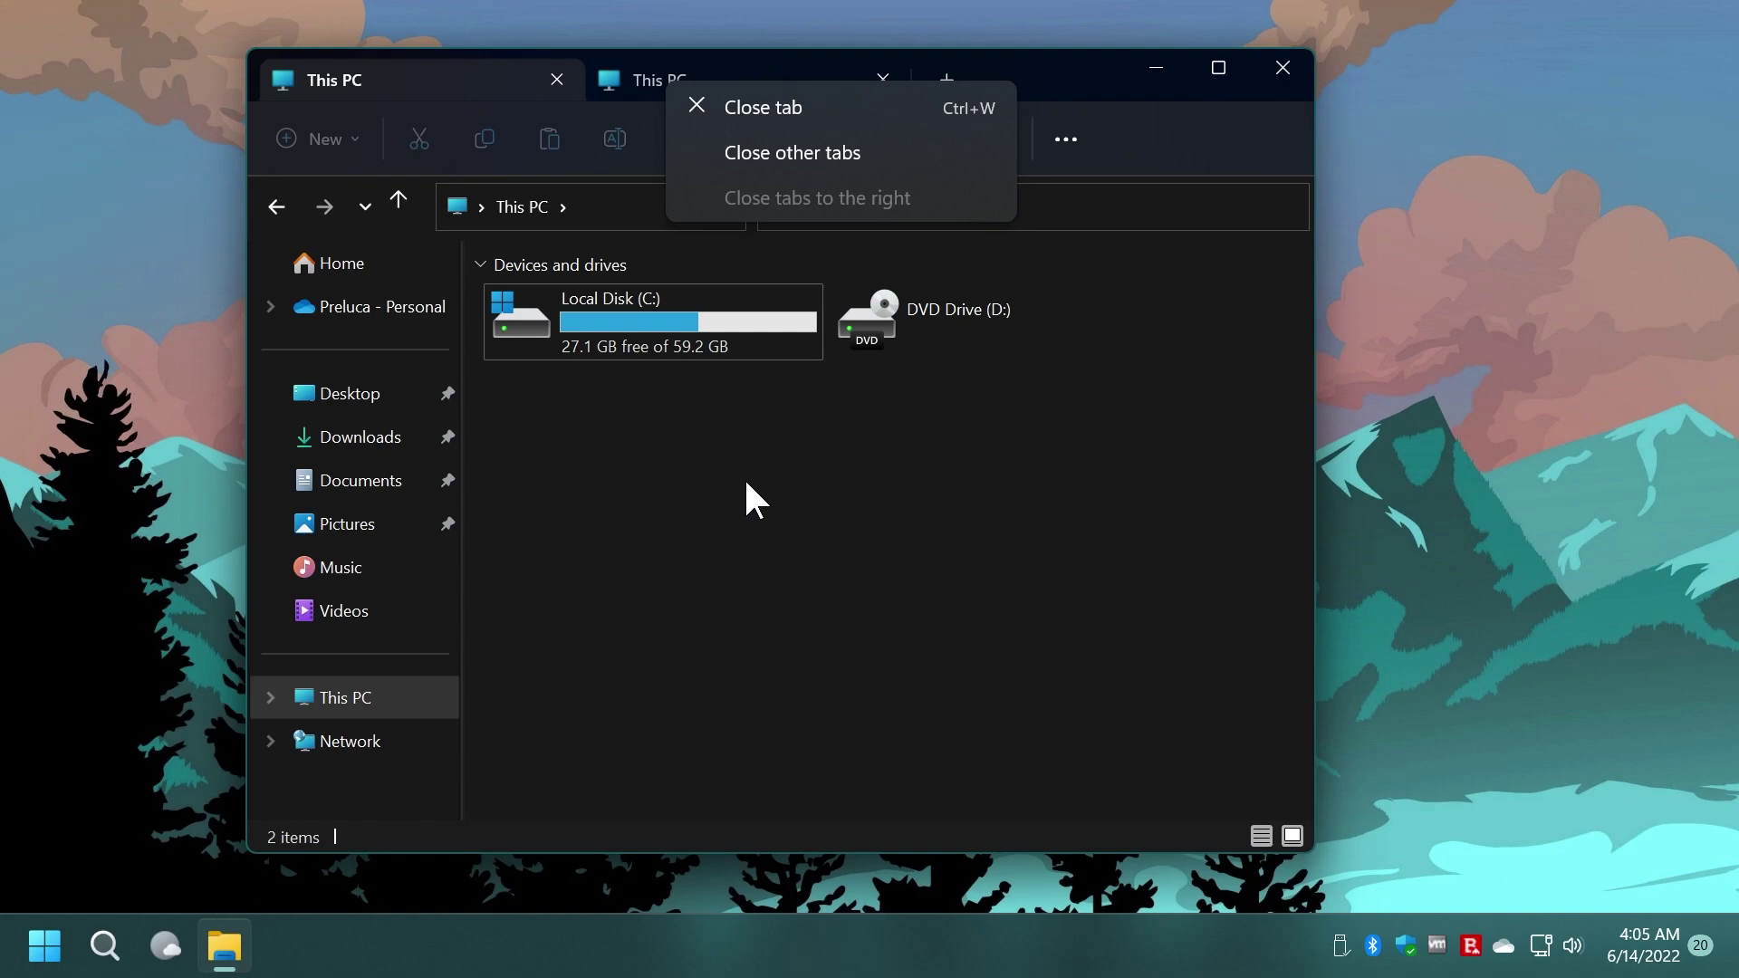
pyautogui.click(1273, 68)
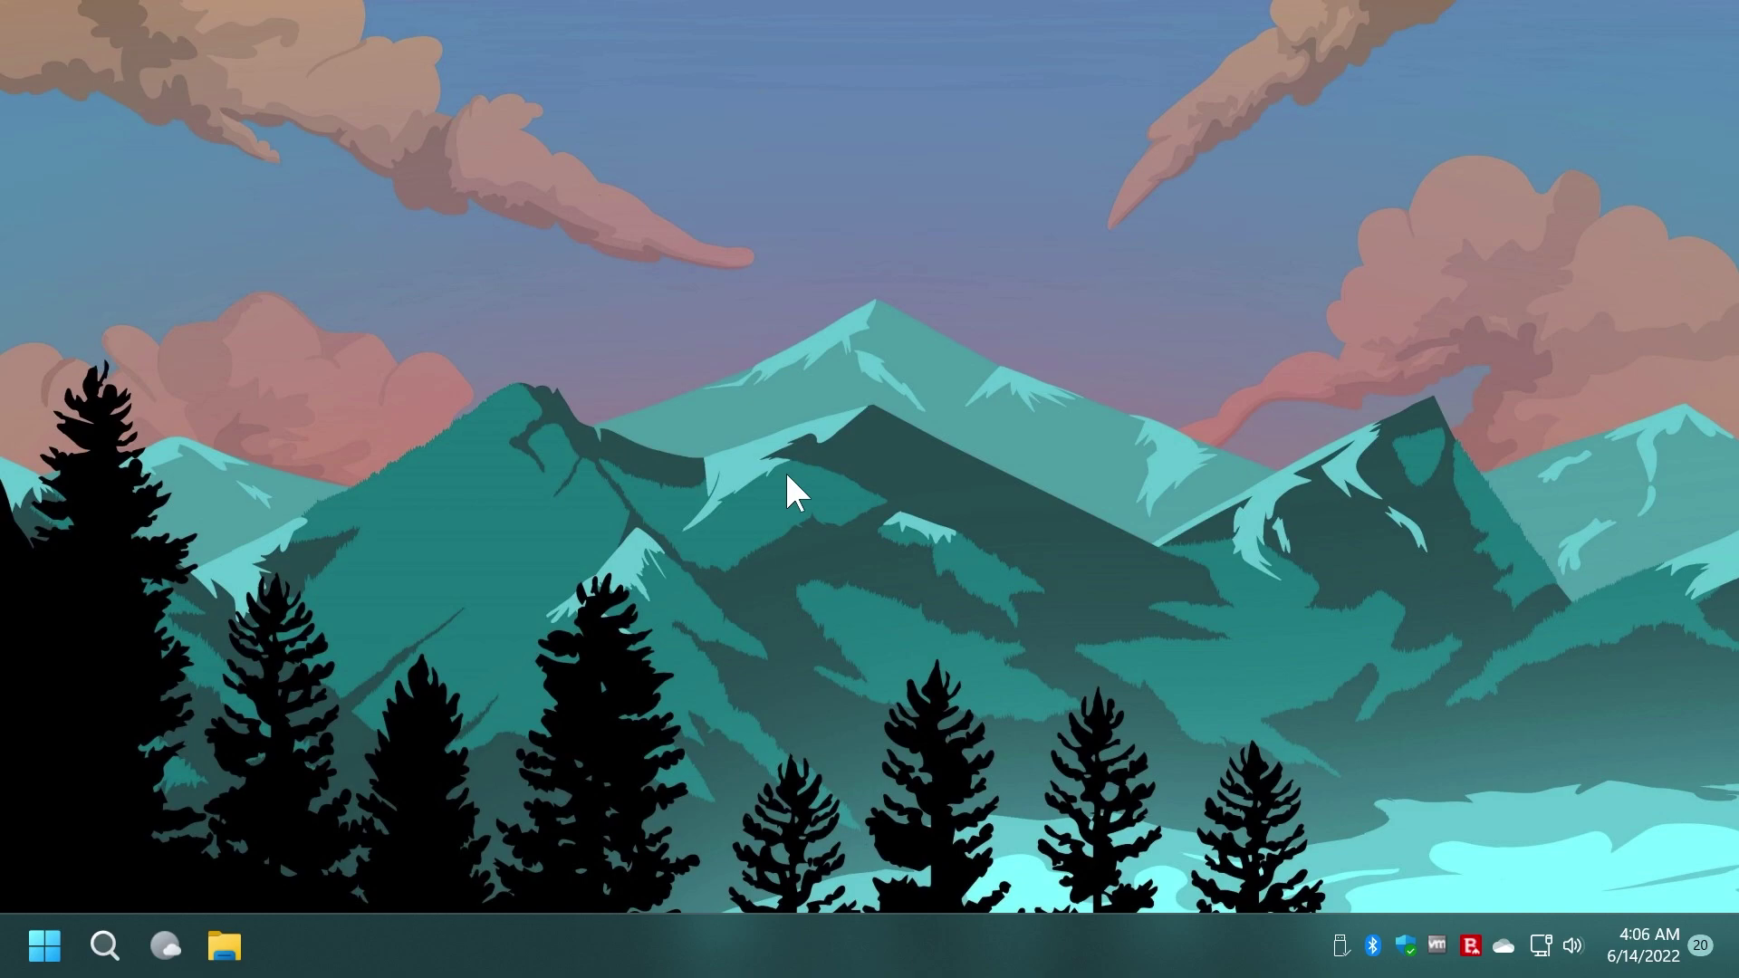
pyautogui.click(225, 946)
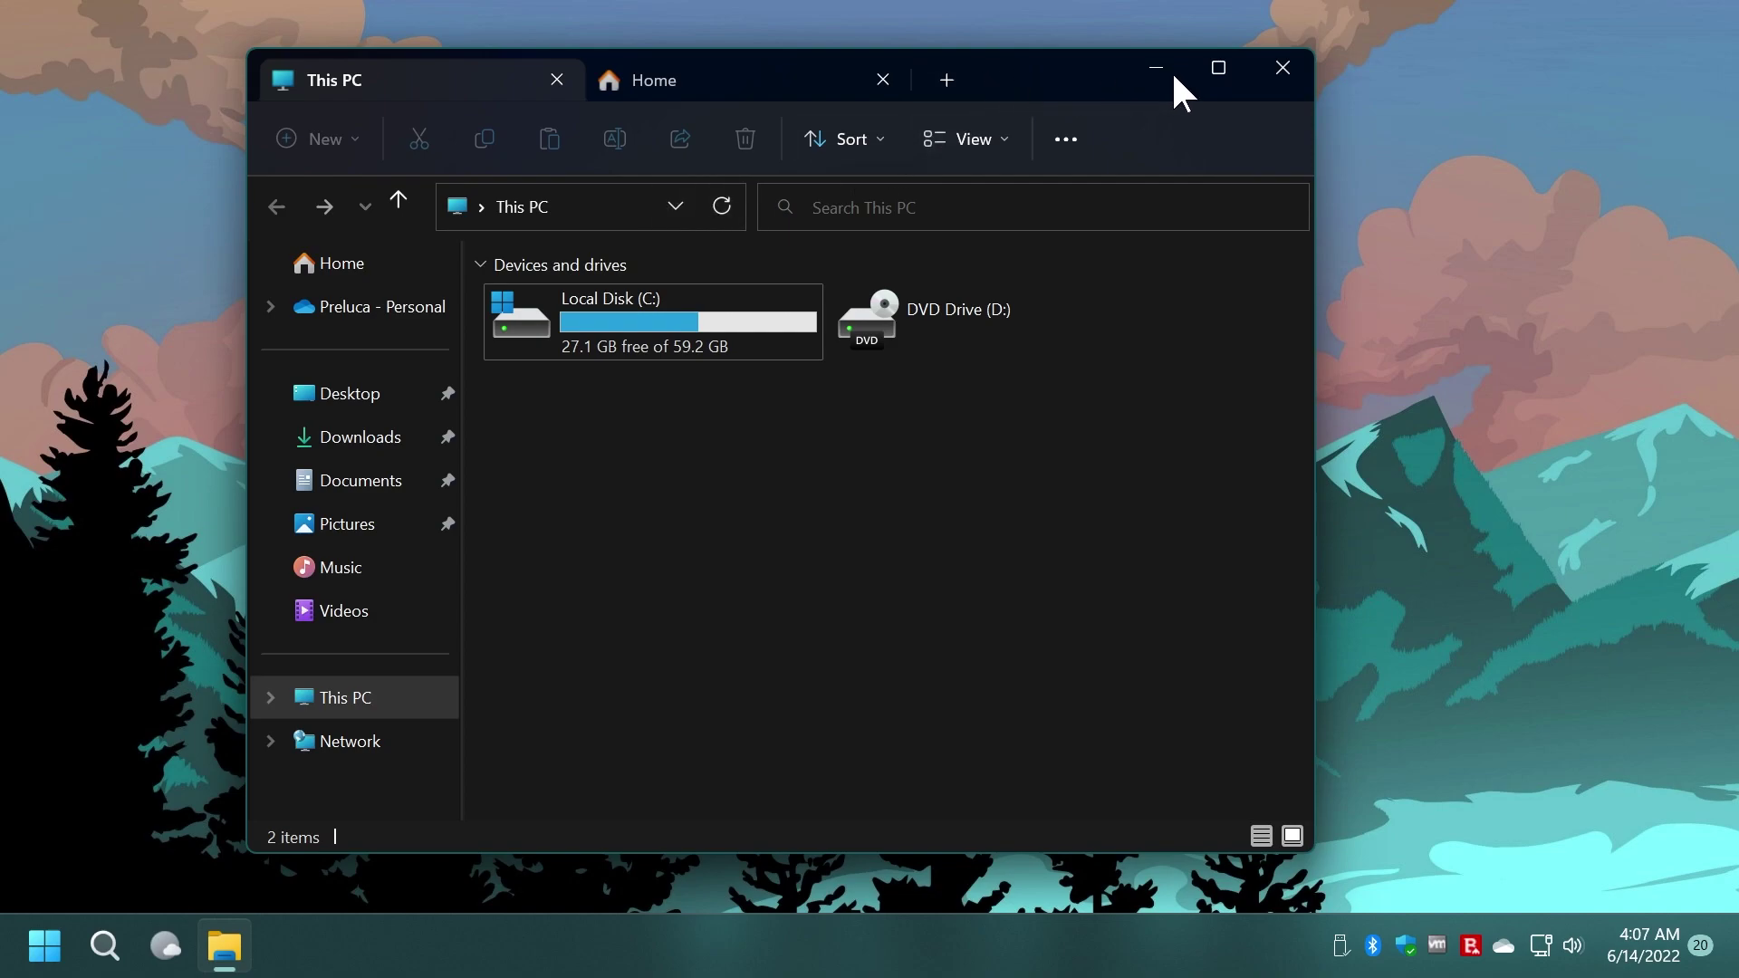
pyautogui.click(1279, 71)
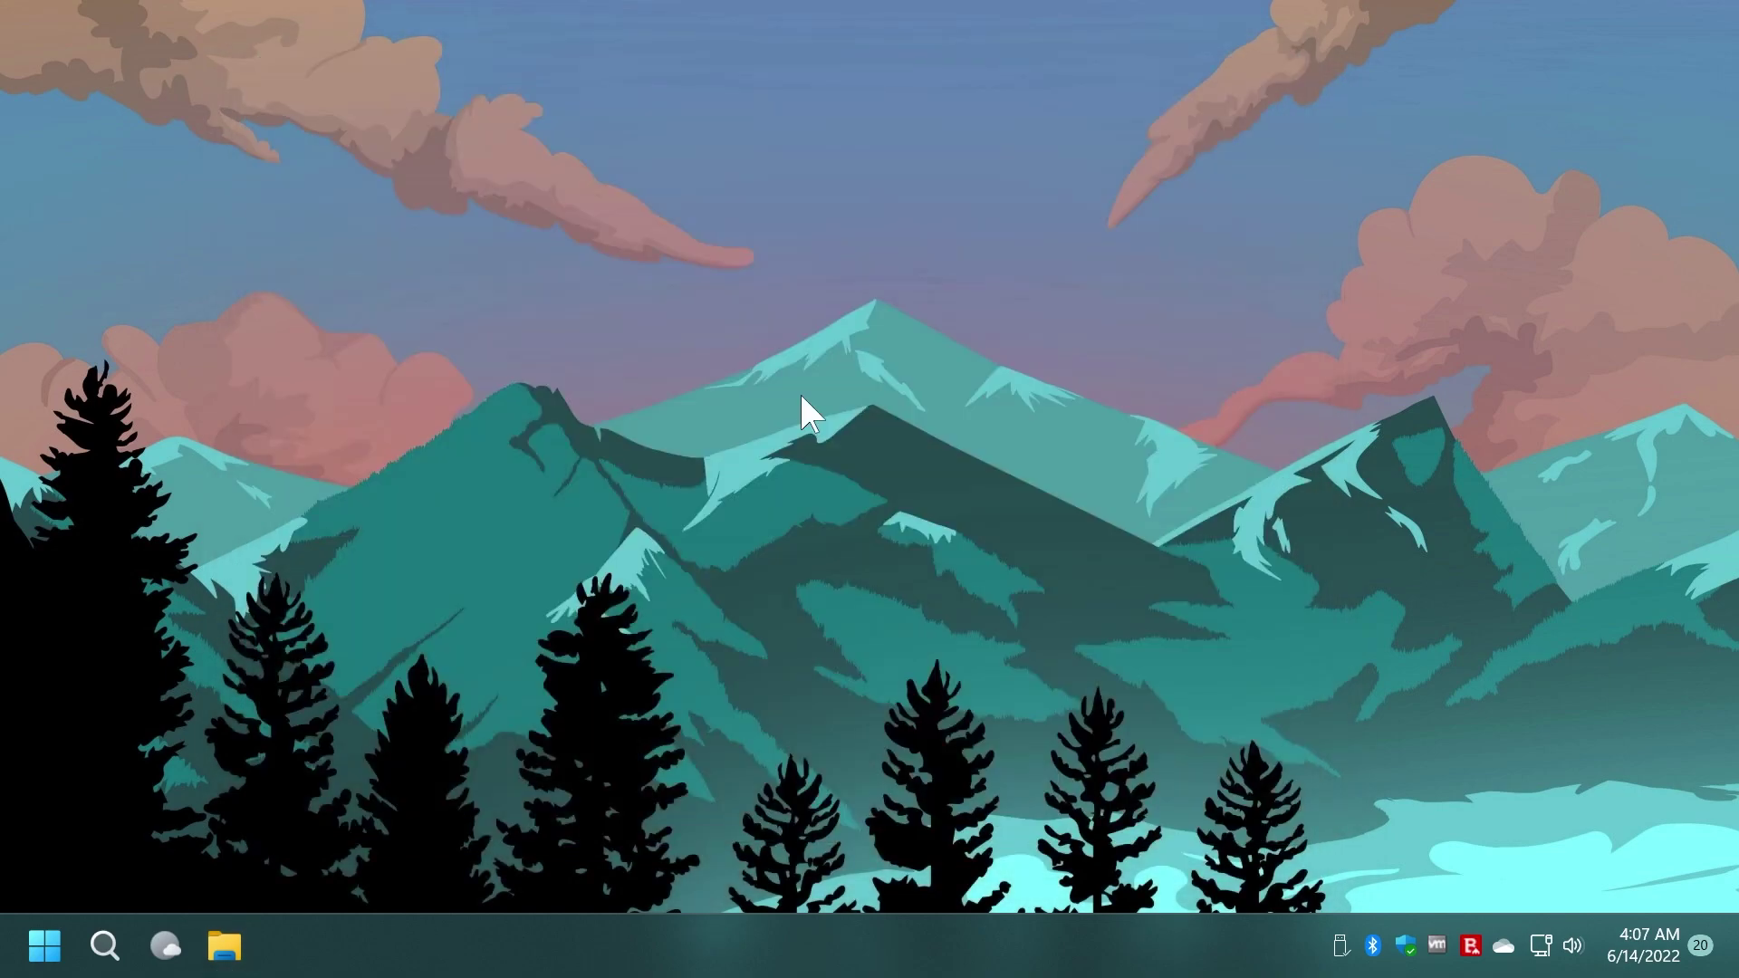